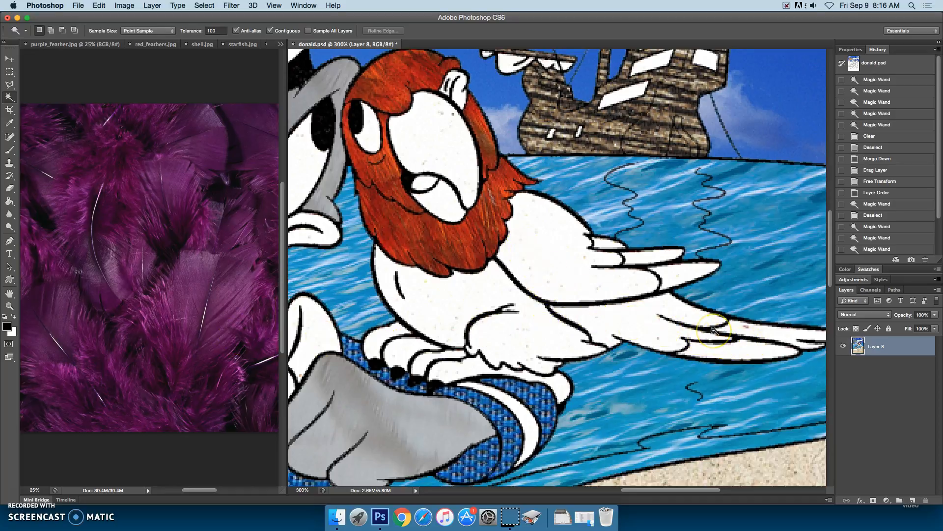
# Step: Close red_feathers.jpg and copy the purple feather image into donald.psd as a new layer
pyautogui.click(148, 45)
pyautogui.click(88, 44)
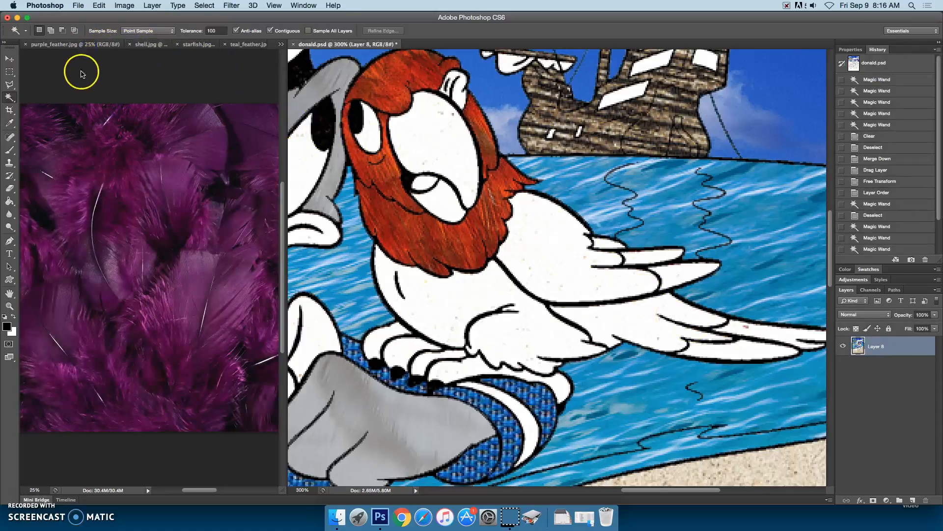
pyautogui.click(10, 59)
pyautogui.click(228, 215)
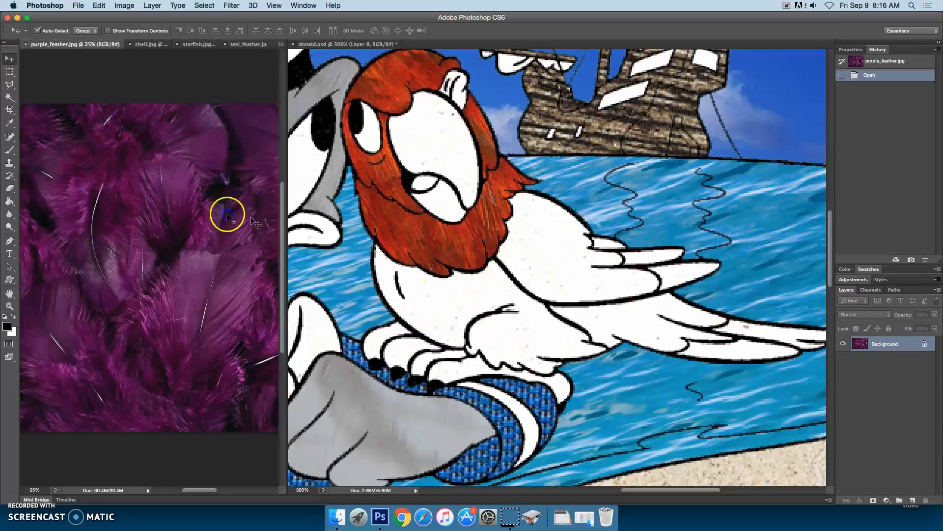
pyautogui.moveTo(312, 261); pyautogui.dragTo(534, 278)
pyautogui.press('super+0')
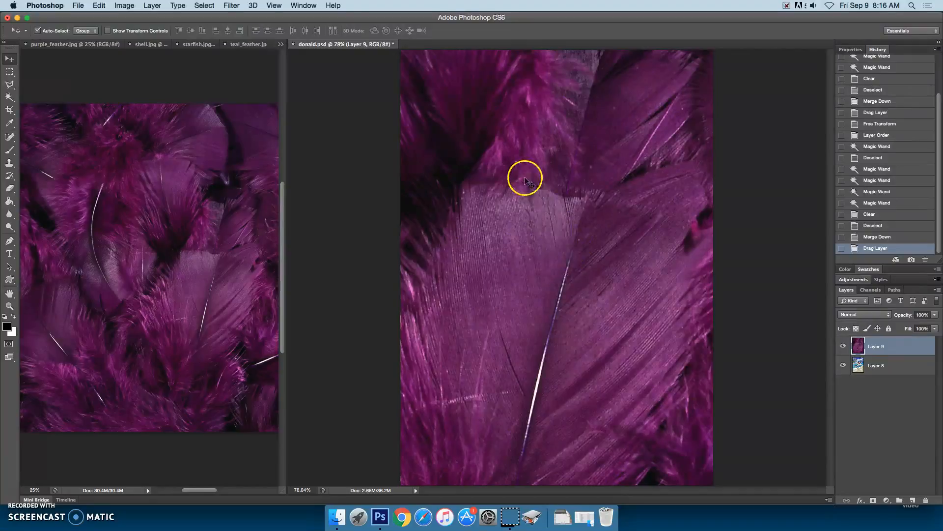
# Step: Scale the purple feather layer down with Free Transform to about 8% width and 11% height
pyautogui.press('super+t')
pyautogui.moveTo(624, 122); pyautogui.dragTo(655, 332)
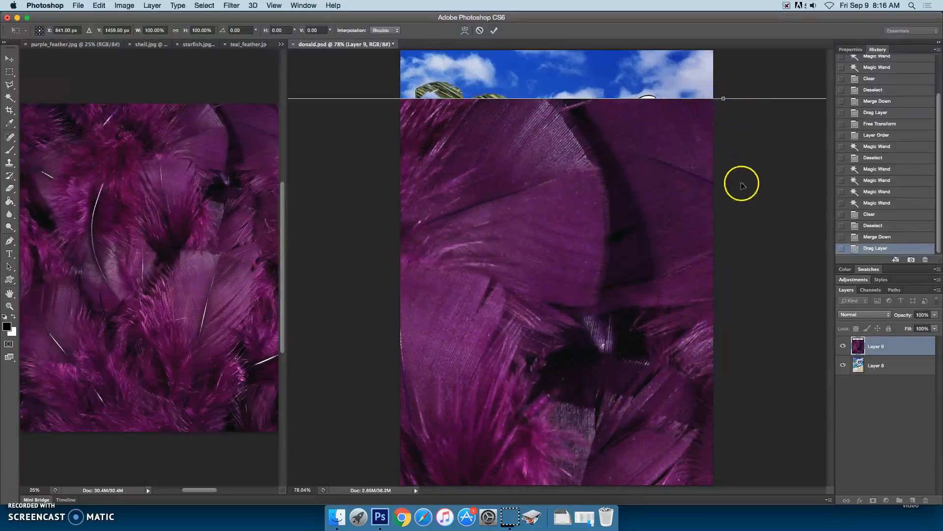
pyautogui.press('super+minus')
pyautogui.press('super+minus')
pyautogui.press('super+minus')
pyautogui.press('super+minus')
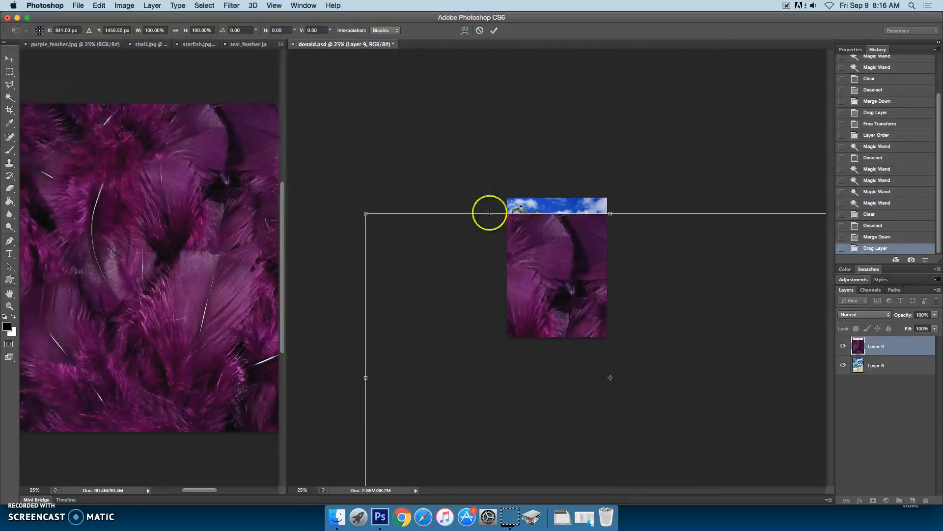
pyautogui.moveTo(366, 212); pyautogui.dragTo(578, 267)
pyautogui.press('super+equal')
pyautogui.press('super+equal')
pyautogui.press('super+equal')
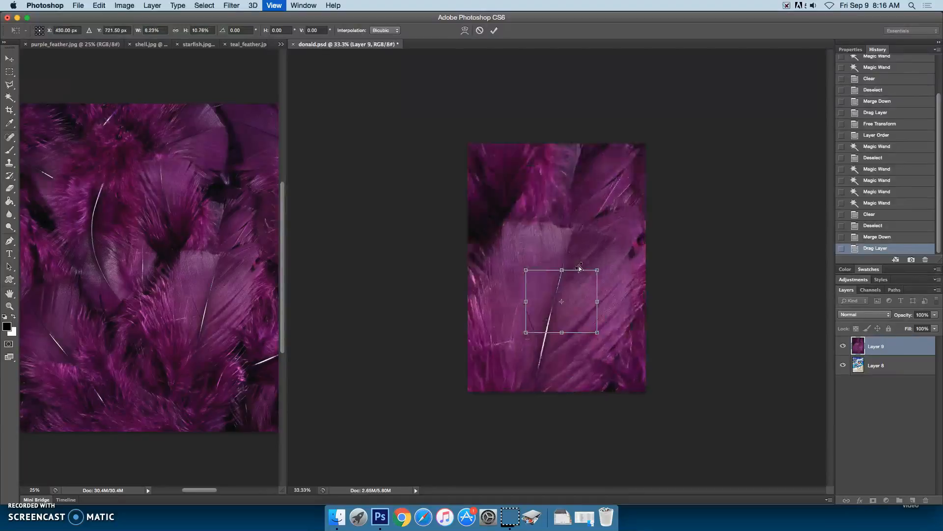
pyautogui.press('super+equal')
pyautogui.press('super+equal')
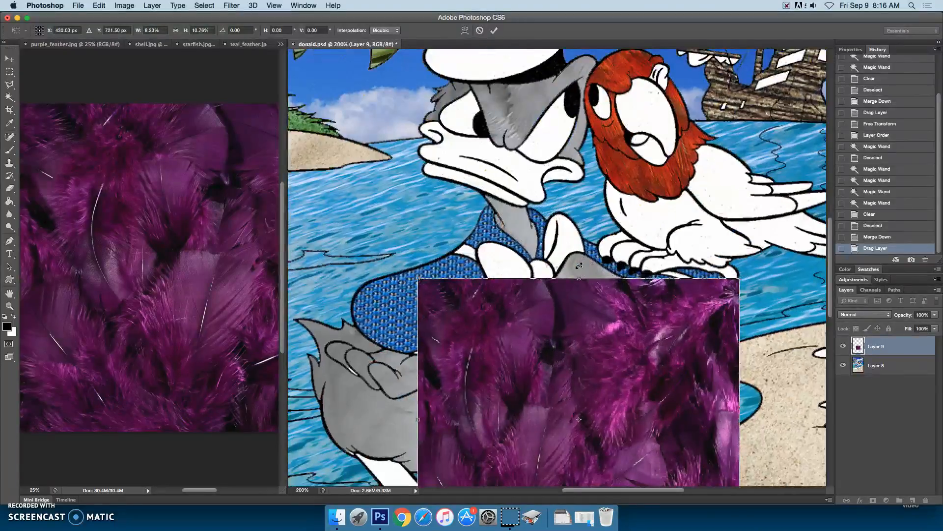
# Step: Move the purple feather texture up beside the parrot and rotate it to about 154.5°
pyautogui.moveTo(589, 291); pyautogui.dragTo(572, 197)
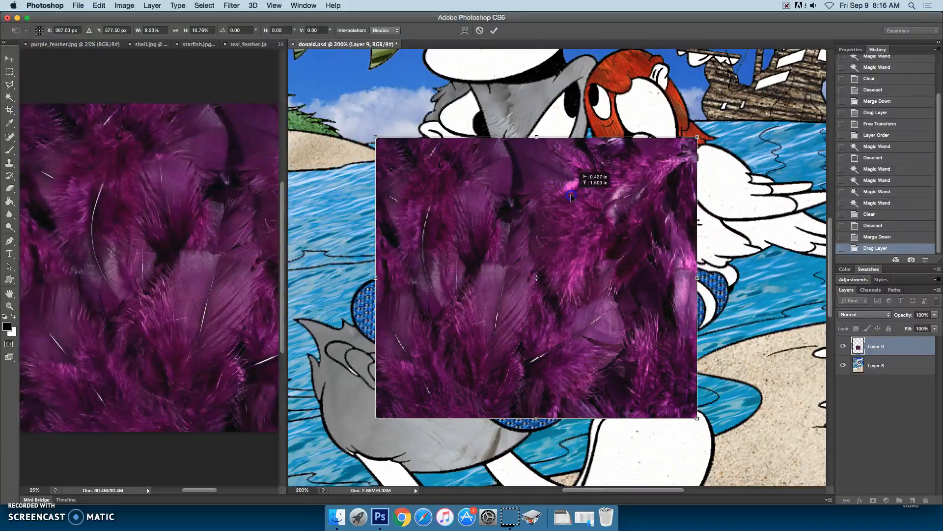
pyautogui.moveTo(655, 189); pyautogui.dragTo(642, 177)
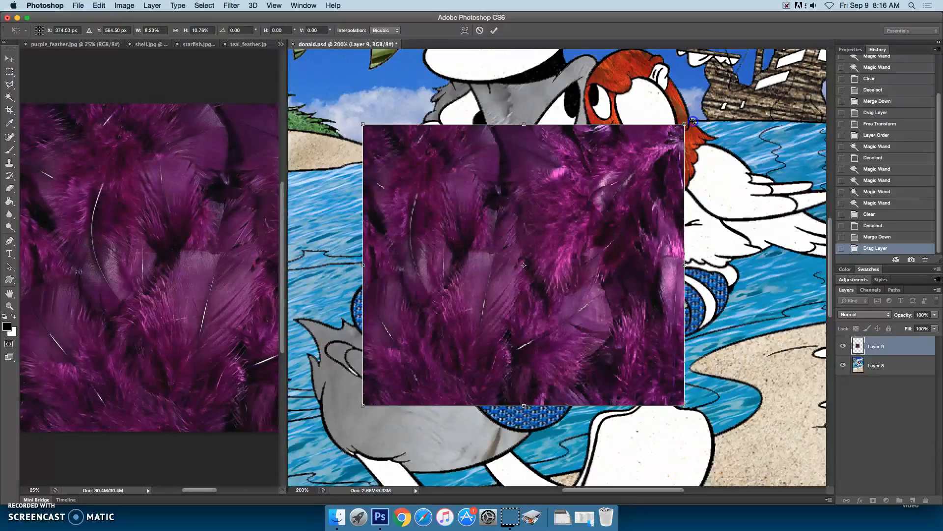
pyautogui.moveTo(693, 121); pyautogui.dragTo(419, 348)
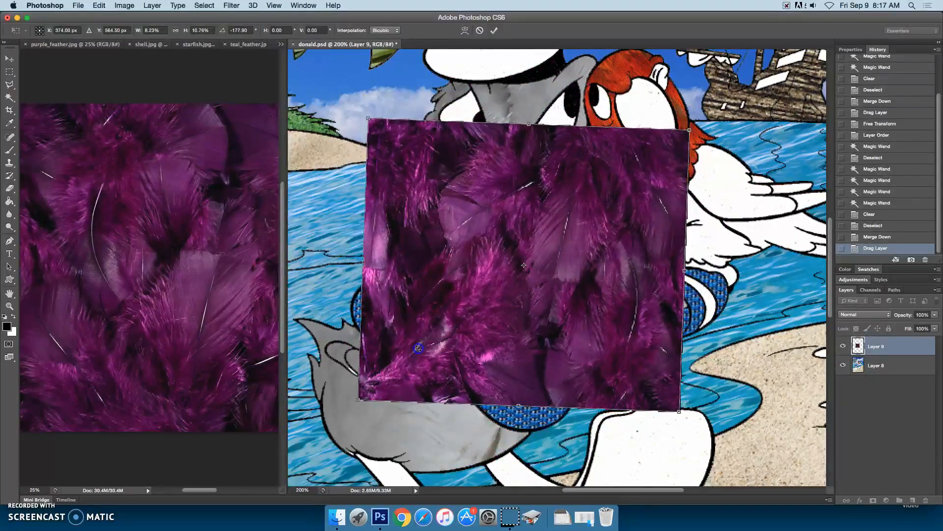
pyautogui.moveTo(685, 420); pyautogui.dragTo(712, 317)
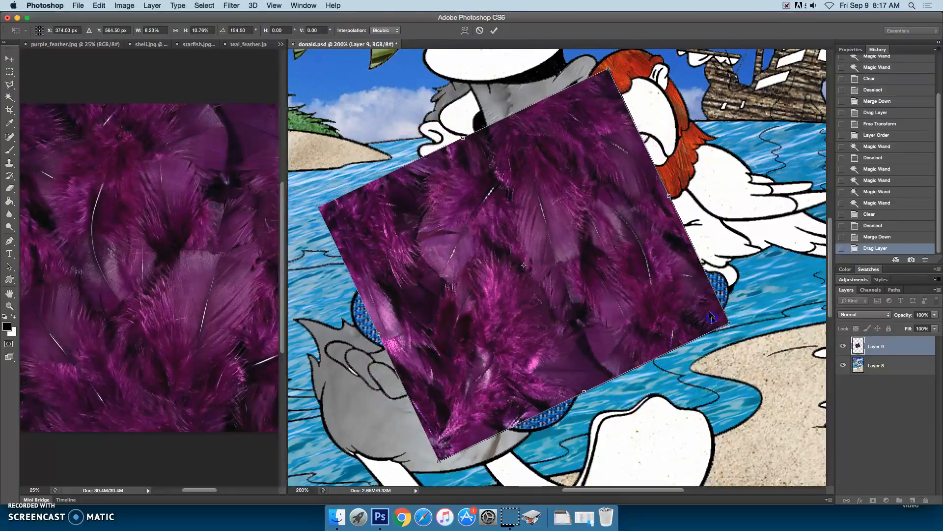
# Step: Shrink the purple feather texture to cover just the parrot's lower body and place its layer beneath the drawing layer
pyautogui.moveTo(608, 69); pyautogui.dragTo(483, 236)
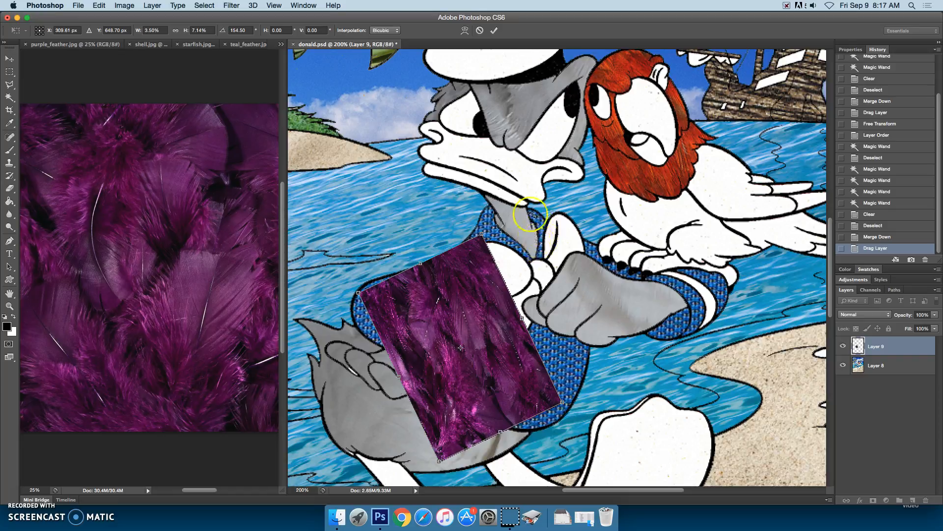
pyautogui.moveTo(483, 236); pyautogui.dragTo(669, 167)
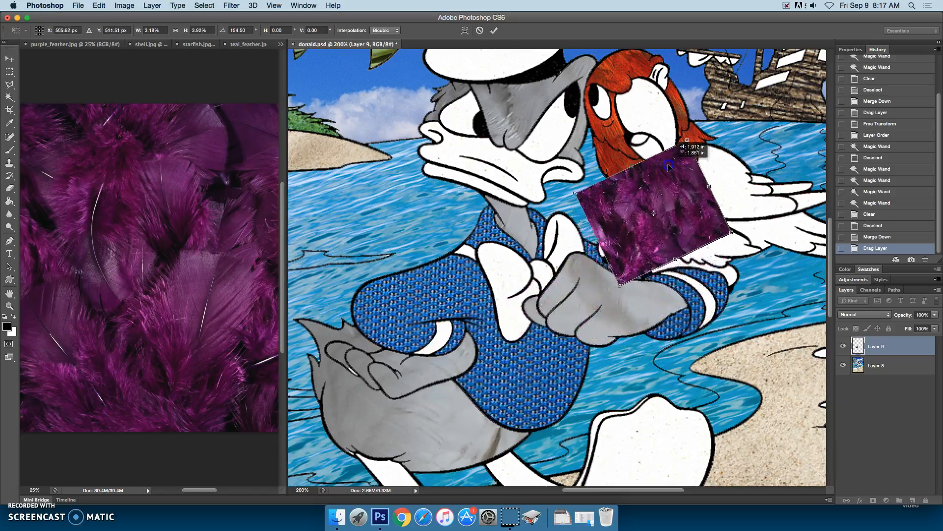
pyautogui.moveTo(729, 230); pyautogui.dragTo(774, 242)
pyautogui.press('Return')
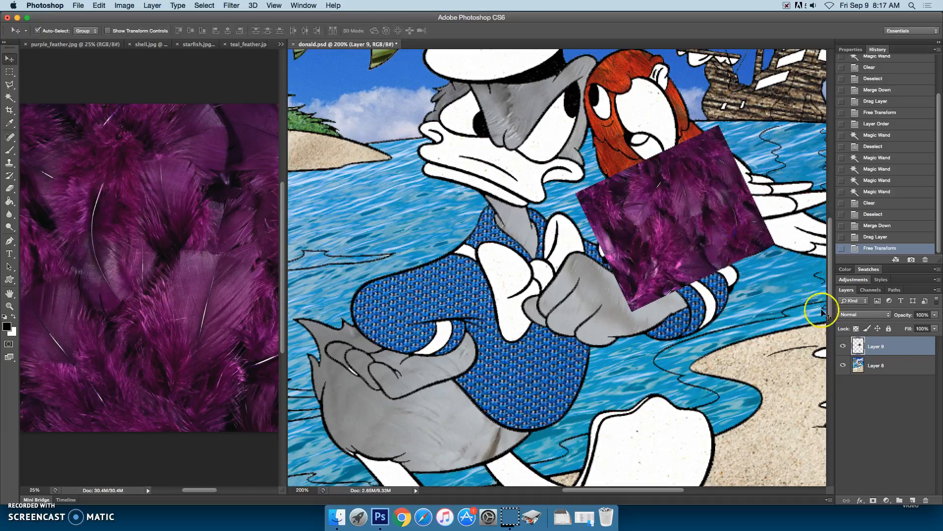
pyautogui.moveTo(916, 344); pyautogui.dragTo(927, 368)
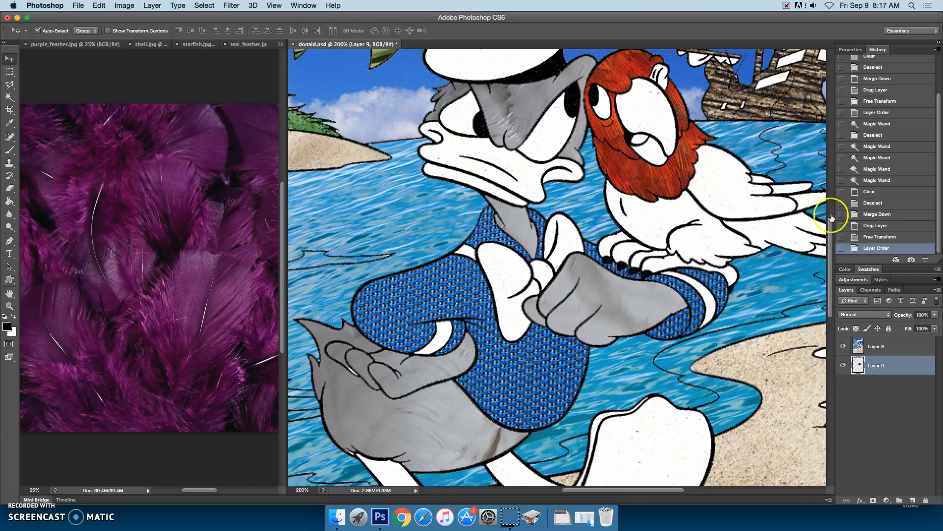
# Step: Clear the parrot's white lower body from Layer 8 with the Magic Wand and merge the layer down onto the purple feathers
pyautogui.click(9, 98)
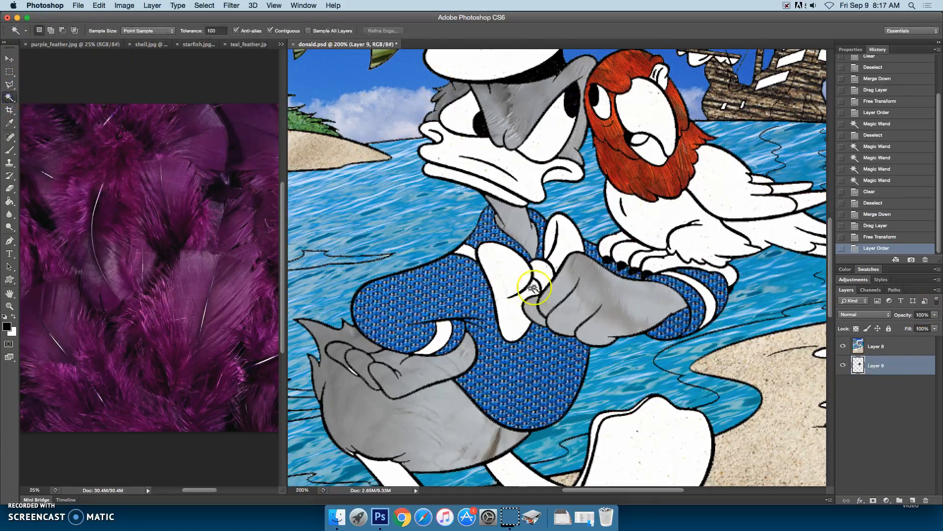
pyautogui.click(666, 221)
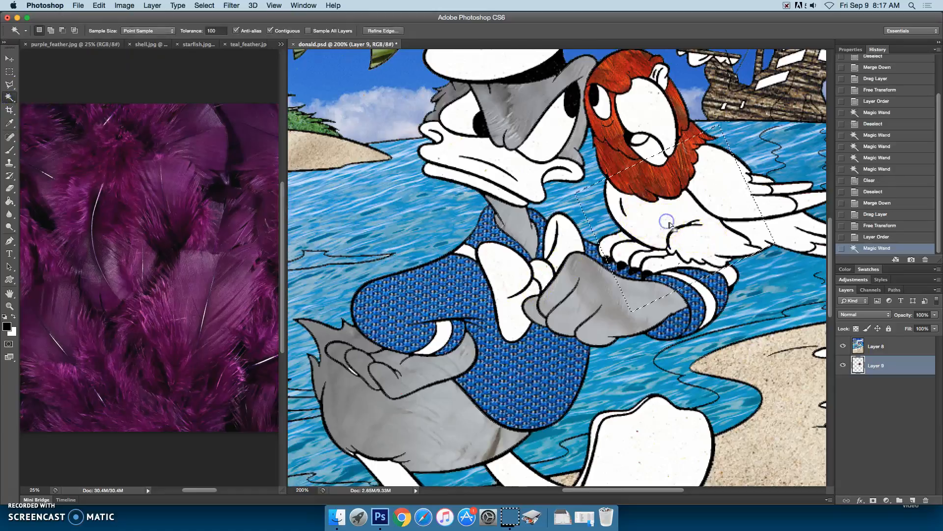
pyautogui.click(899, 348)
pyautogui.press('super+d')
pyautogui.click(696, 224)
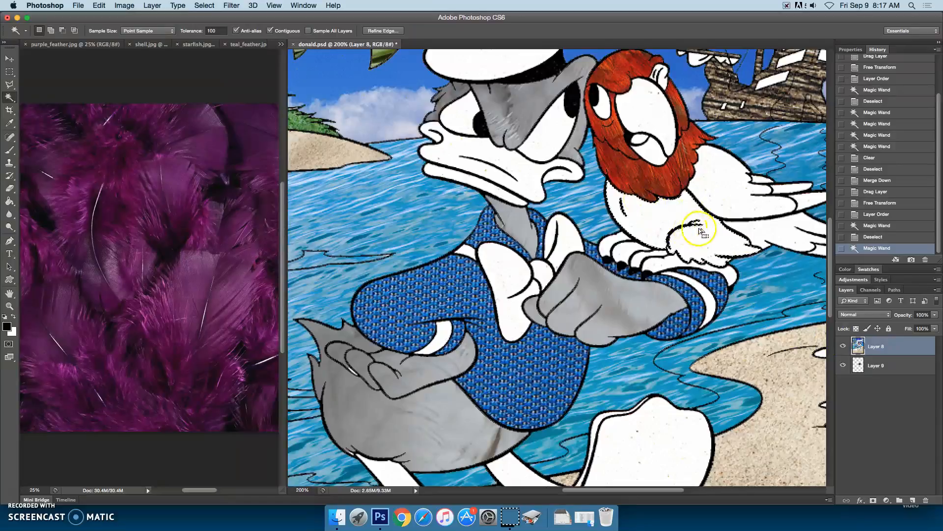
pyautogui.press('Delete')
pyautogui.press('super+d')
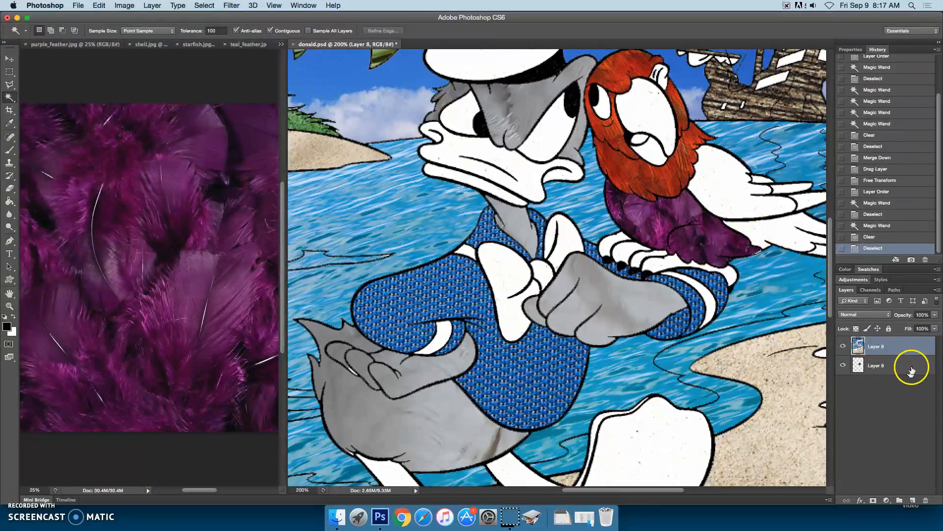
pyautogui.rightClick(904, 351)
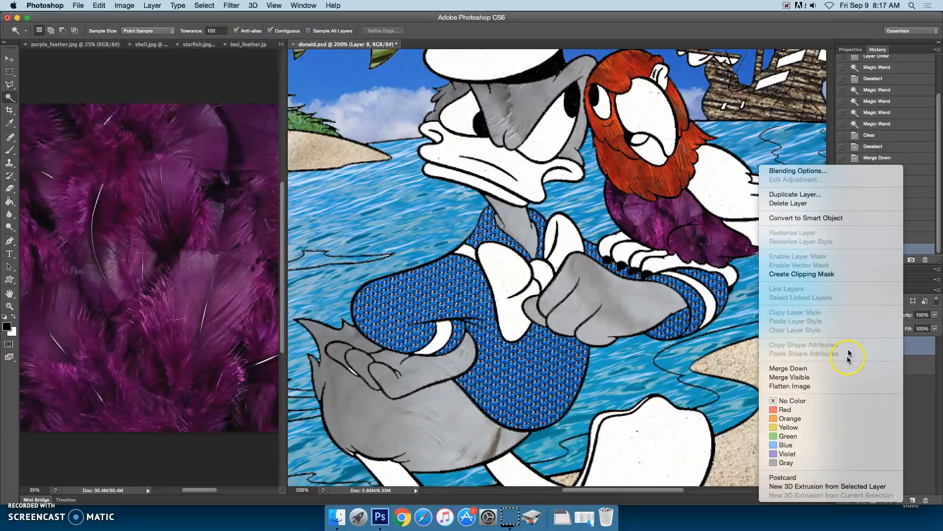
pyautogui.click(842, 368)
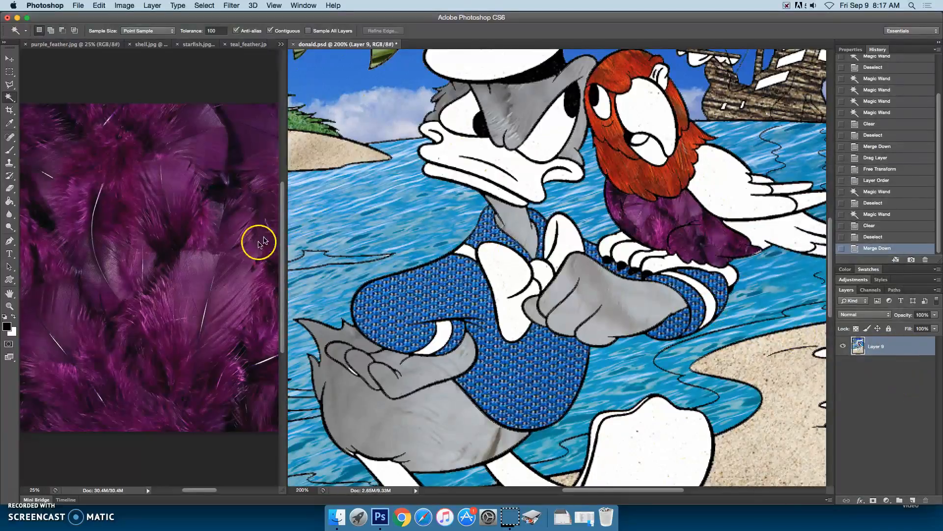
# Step: Close purple_feather.jpg and copy the teal_feather.jpg image into donald.psd as a new layer
pyautogui.click(71, 45)
pyautogui.click(25, 44)
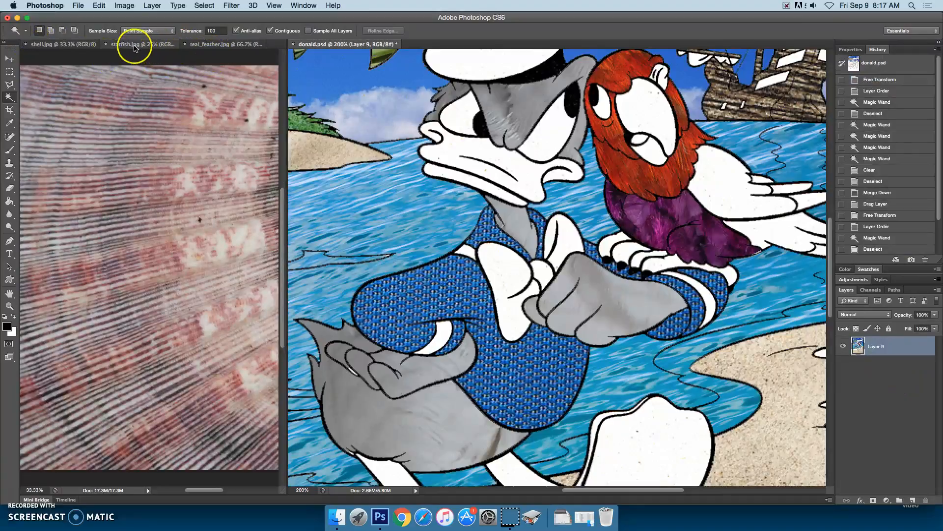
pyautogui.click(211, 44)
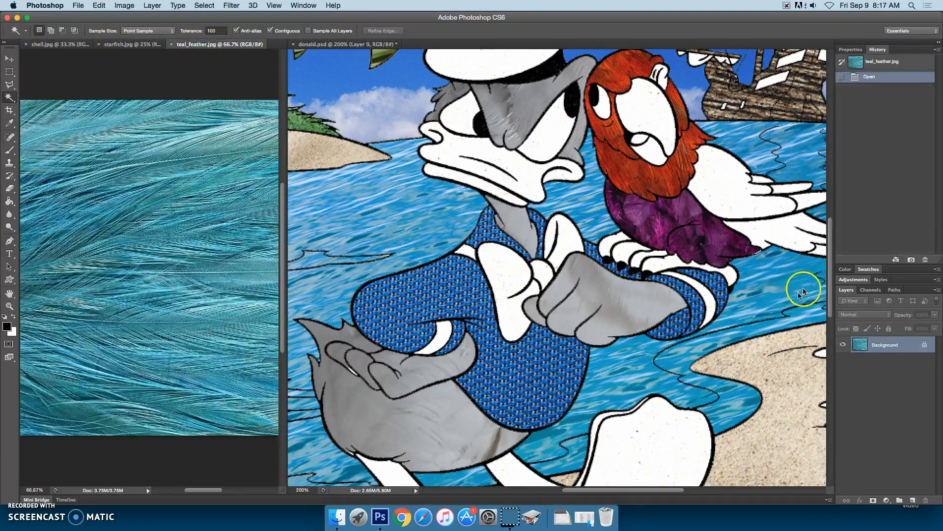
pyautogui.moveTo(664, 491); pyautogui.dragTo(695, 490)
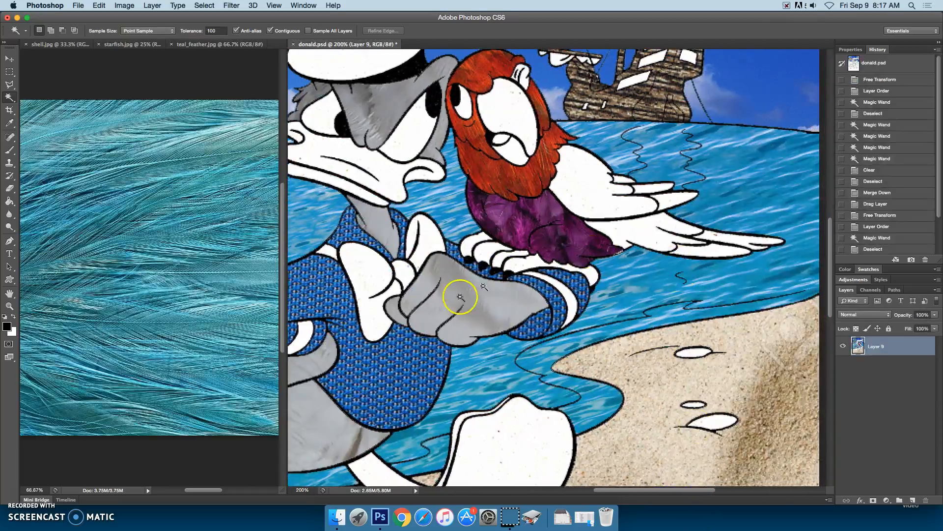
pyautogui.click(8, 60)
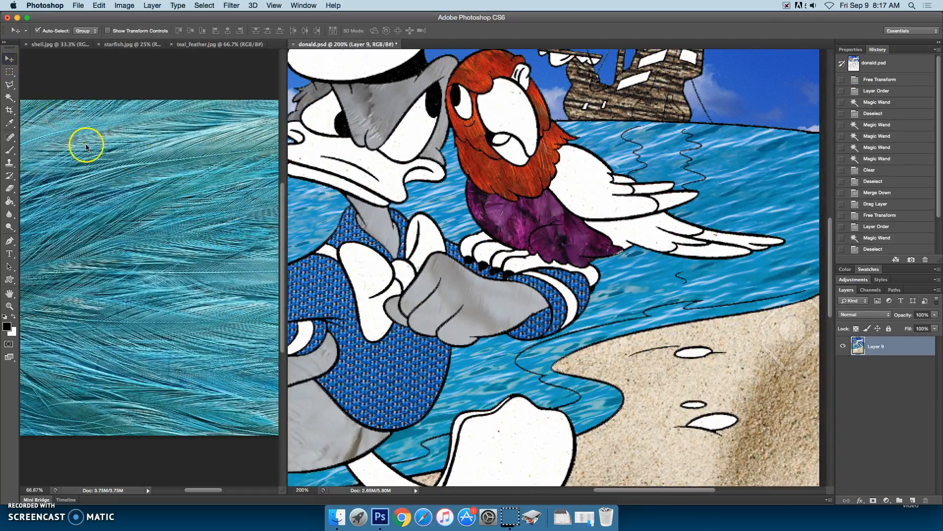
pyautogui.moveTo(84, 143); pyautogui.dragTo(503, 201)
pyautogui.moveTo(210, 217); pyautogui.dragTo(616, 216)
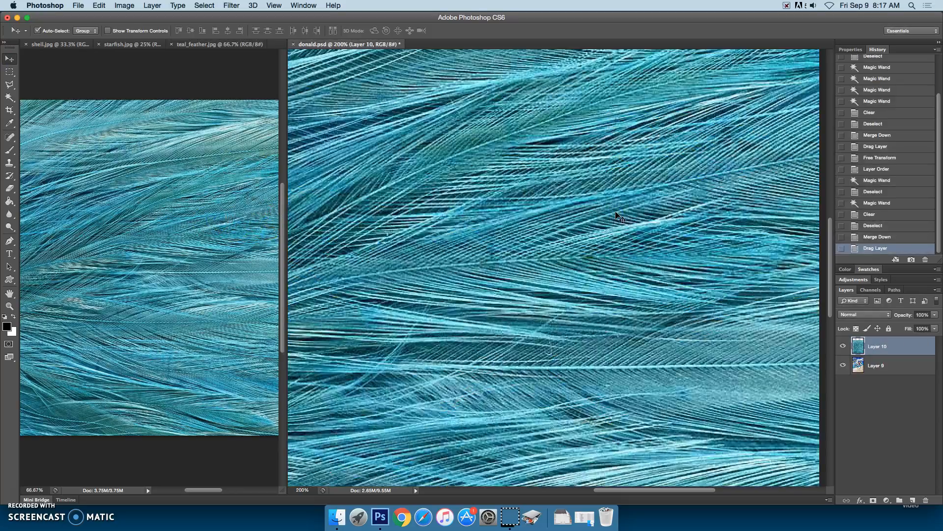
# Step: Scale the teal feather layer to about 30% and rotate it about 38° near the parrot's wing with Free Transform
pyautogui.press('super+0')
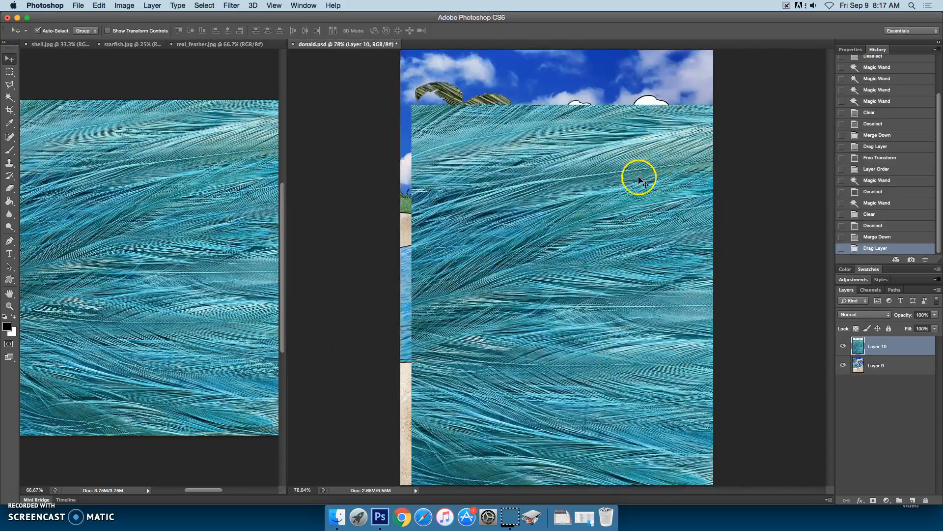
pyautogui.press('super+t')
pyautogui.moveTo(413, 103); pyautogui.dragTo(556, 193)
pyautogui.moveTo(667, 160); pyautogui.dragTo(688, 223)
pyautogui.moveTo(665, 256); pyautogui.dragTo(697, 293)
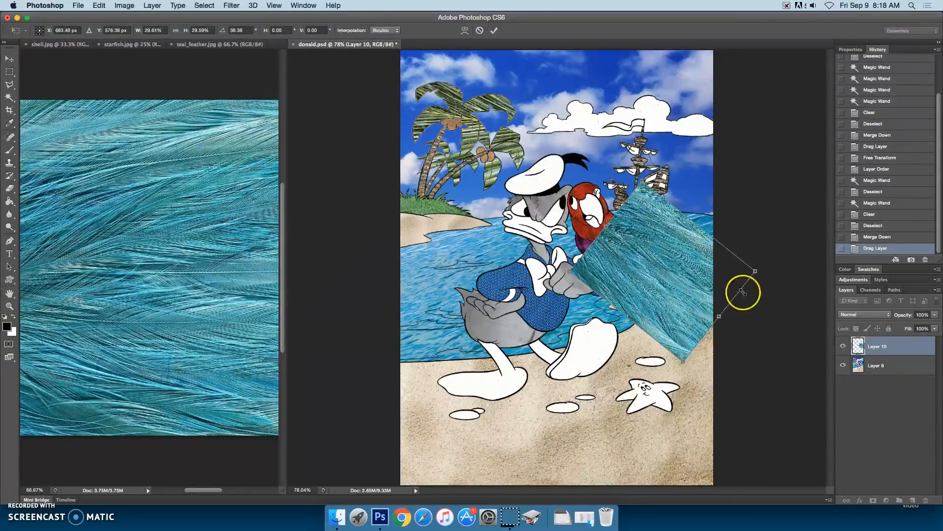
# Step: Reduce the teal feather layer to about 19% over the parrot's wing and tail and place it beneath the drawing layer
pyautogui.moveTo(682, 360); pyautogui.dragTo(666, 297)
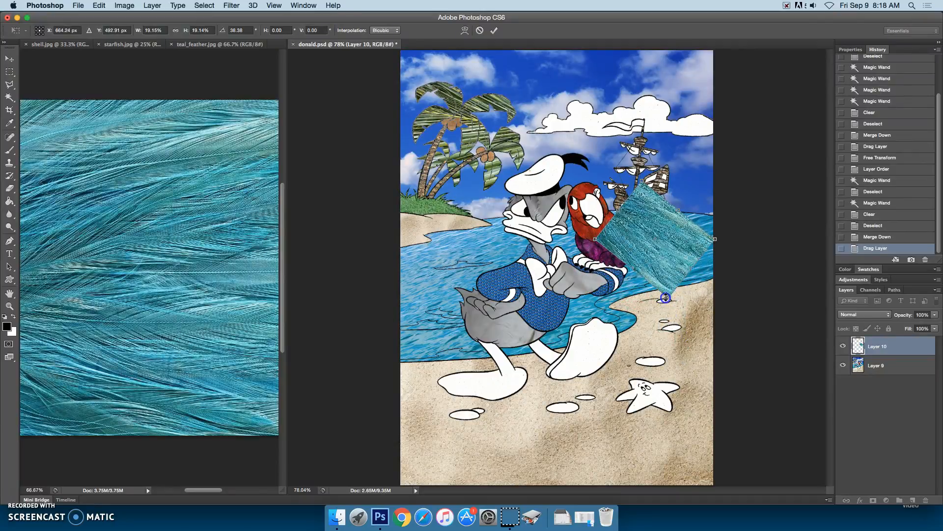
pyautogui.doubleClick(681, 245)
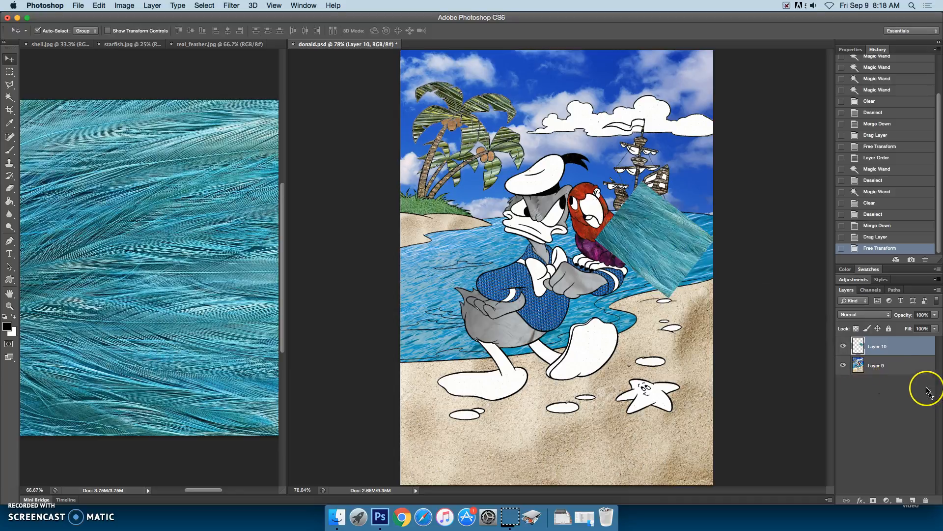
pyautogui.moveTo(912, 354); pyautogui.dragTo(913, 367)
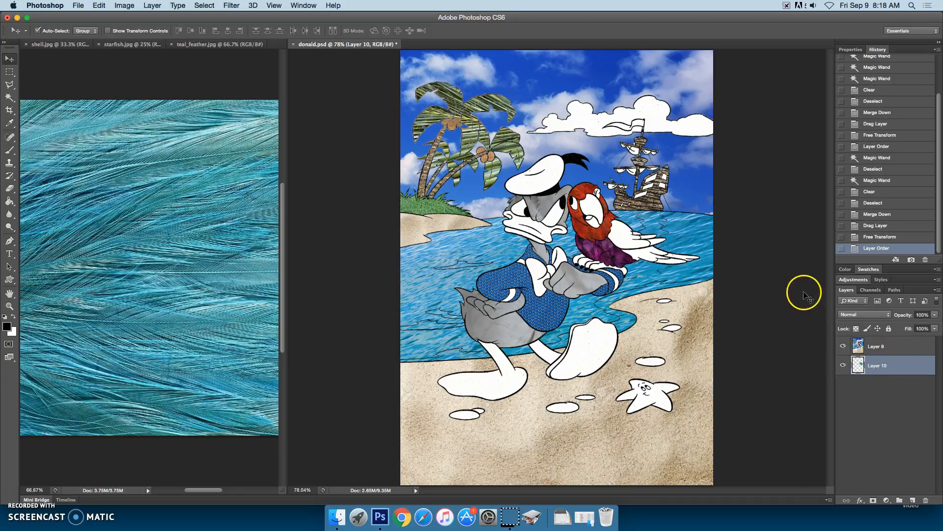
# Step: Select the large white areas of the parrot's wing and tail on Layer 9 with the Magic Wand
pyautogui.press('super+equal')
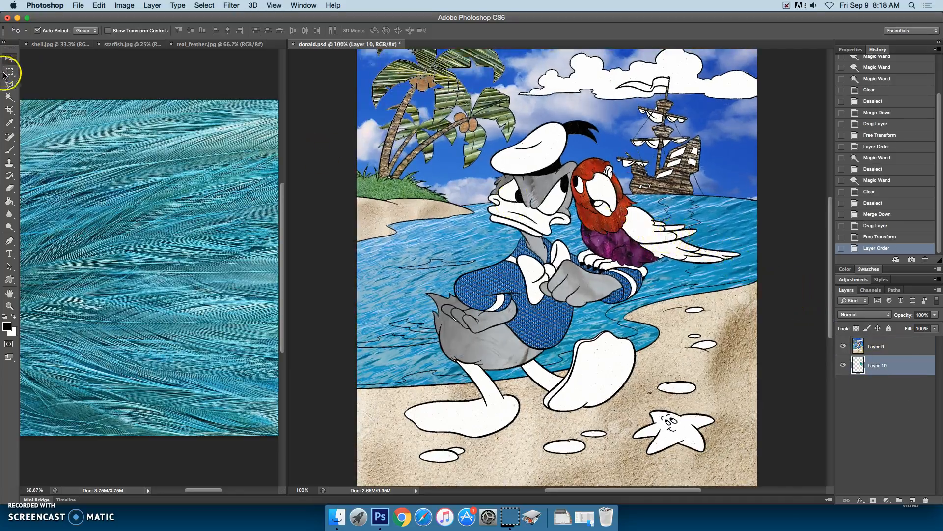
pyautogui.click(10, 98)
pyautogui.click(644, 229)
pyautogui.click(905, 347)
pyautogui.click(857, 347)
pyautogui.press('super+d')
pyautogui.click(644, 236)
pyautogui.keyDown('shift'); pyautogui.click(669, 251); pyautogui.keyUp('shift')
# Step: Add the remaining white tail feathers and wing tips of the parrot to the Magic Wand selection
pyautogui.press('super+equal')
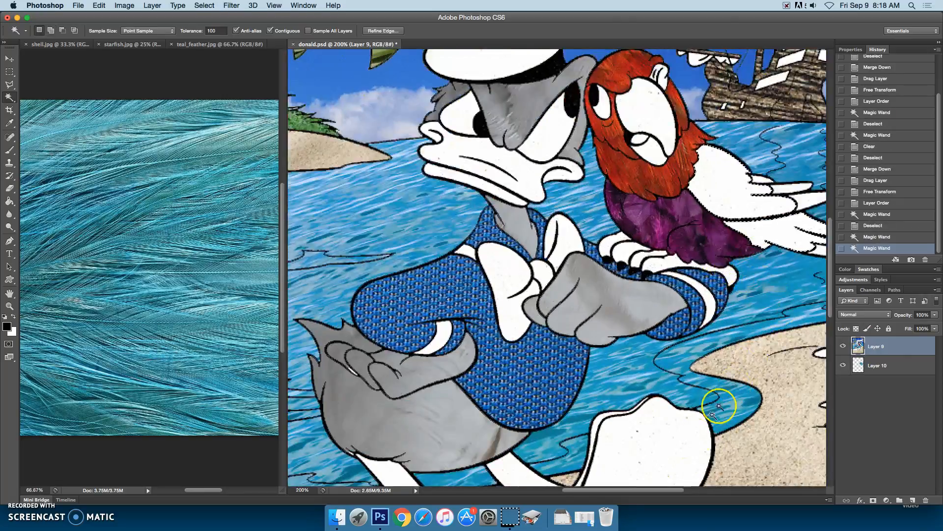
pyautogui.moveTo(663, 491); pyautogui.dragTo(693, 492)
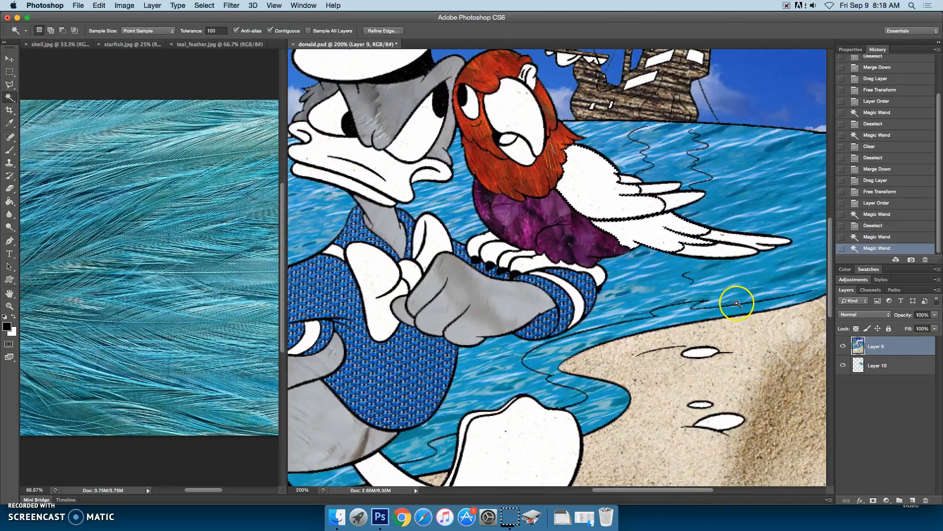
pyautogui.keyDown('shift'); pyautogui.click(730, 252); pyautogui.keyUp('shift')
pyautogui.keyDown('shift'); pyautogui.click(747, 241); pyautogui.keyUp('shift')
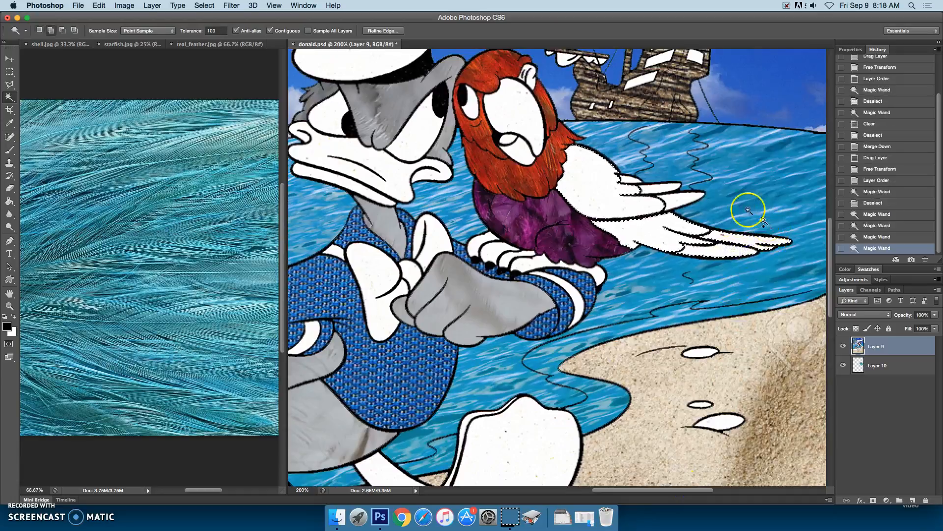
pyautogui.keyDown('shift'); pyautogui.click(677, 201); pyautogui.keyUp('shift')
pyautogui.keyDown('shift'); pyautogui.click(662, 186); pyautogui.keyUp('shift')
pyautogui.keyDown('shift'); pyautogui.click(753, 219); pyautogui.keyUp('shift')
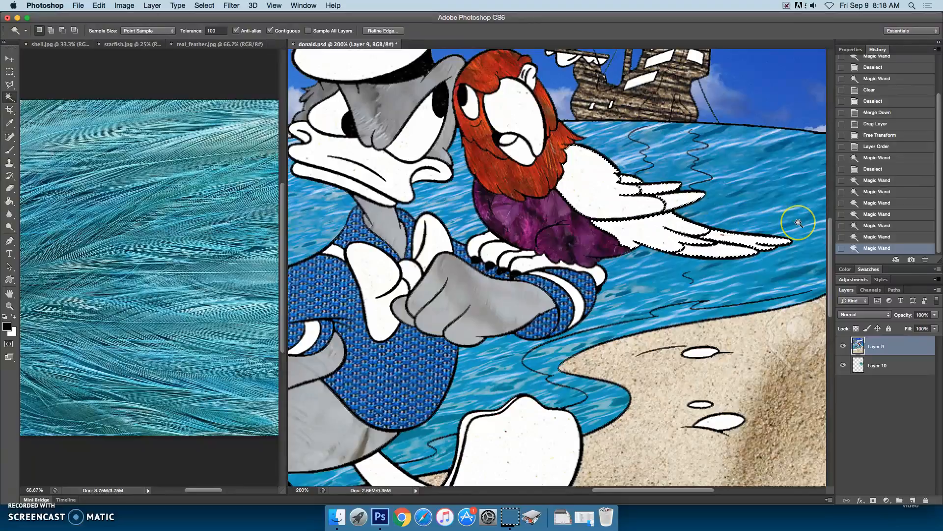
# Step: Clear the selected wing and tail areas, deselect, and merge Layer 9 down onto the teal feathers
pyautogui.press('Delete')
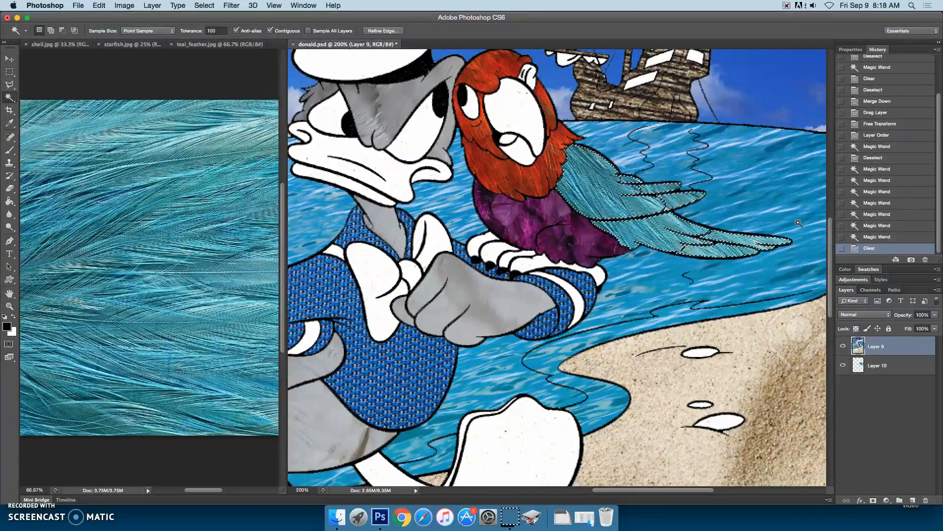
pyautogui.hotkey('ctrl', 'd')
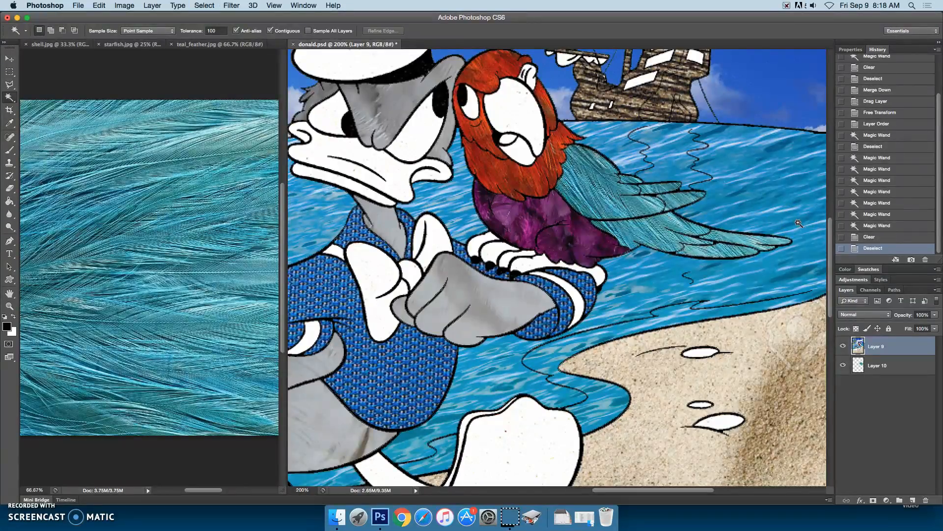
pyautogui.rightClick(902, 350)
pyautogui.click(863, 371)
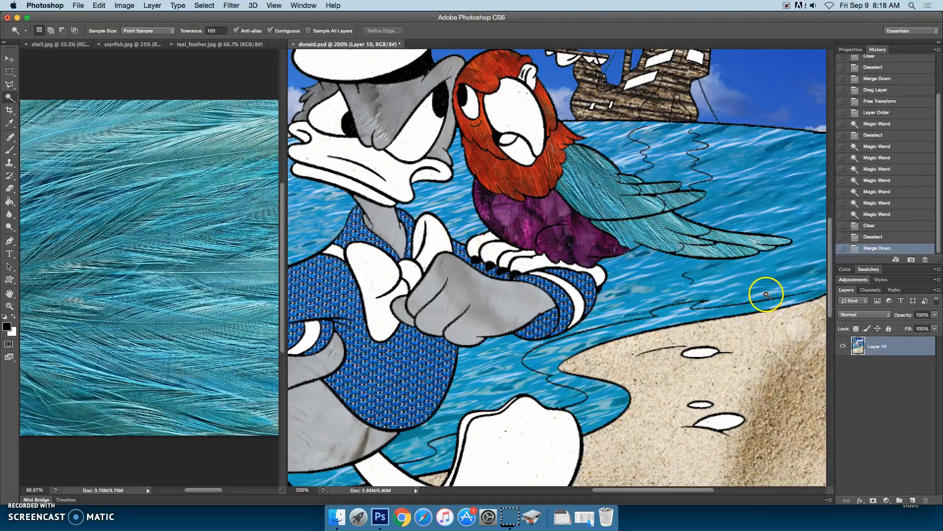
# Step: Close teal_feather.jpg and copy the starfish.jpg image into donald.psd as a new layer
pyautogui.click(192, 45)
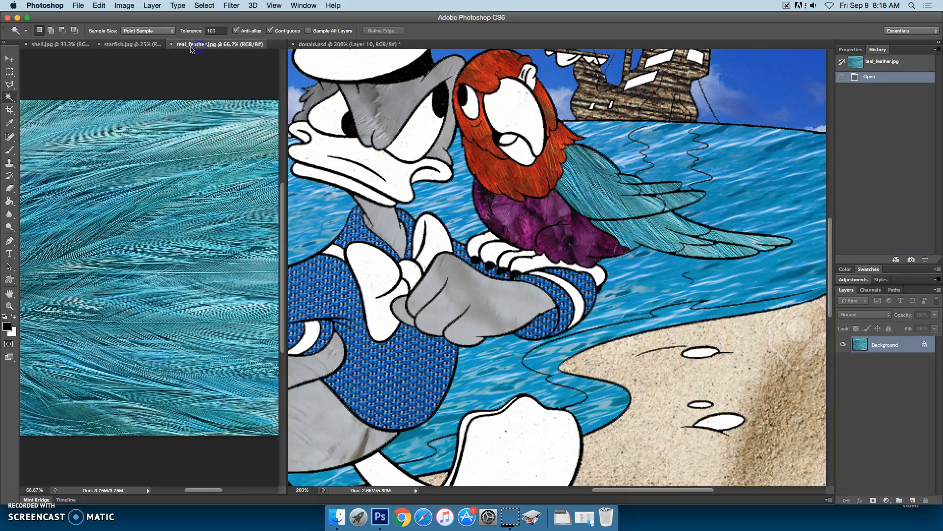
pyautogui.click(172, 44)
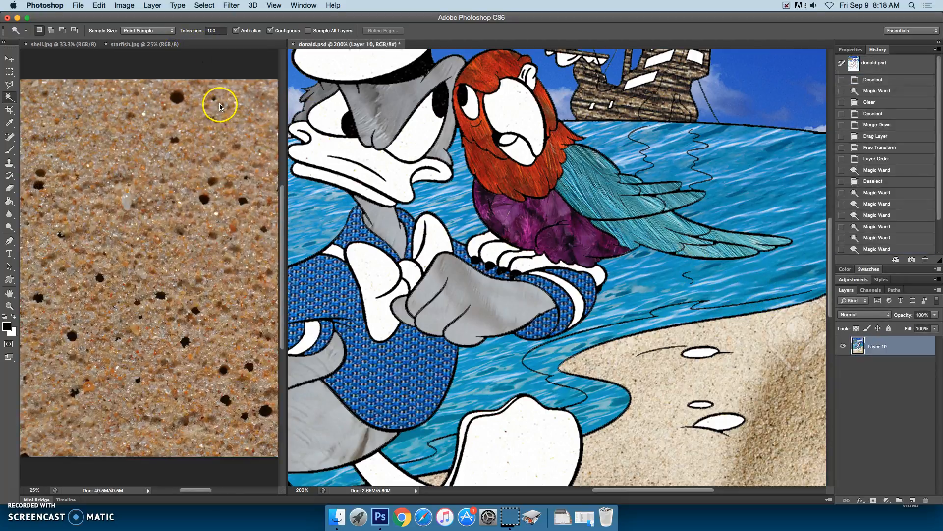
pyautogui.scroll(-5, 624, 333)
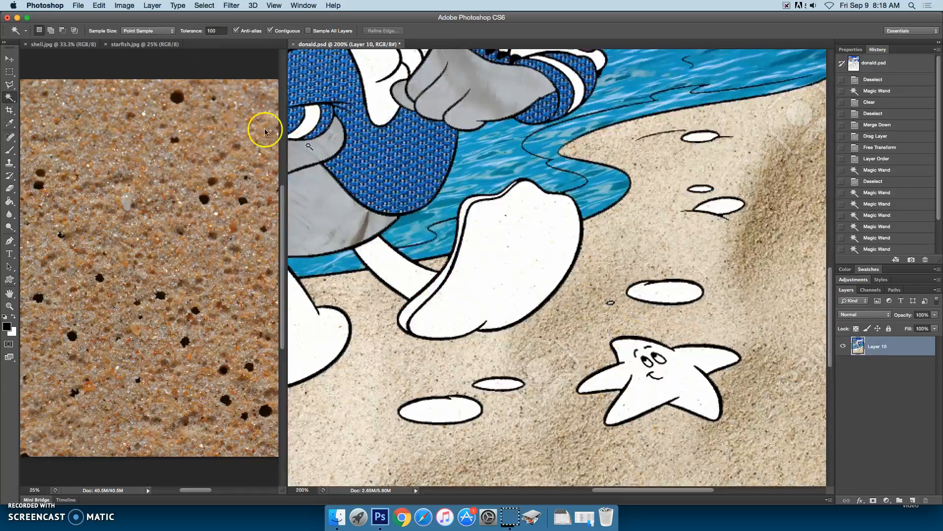
pyautogui.click(108, 106)
pyautogui.click(262, 207)
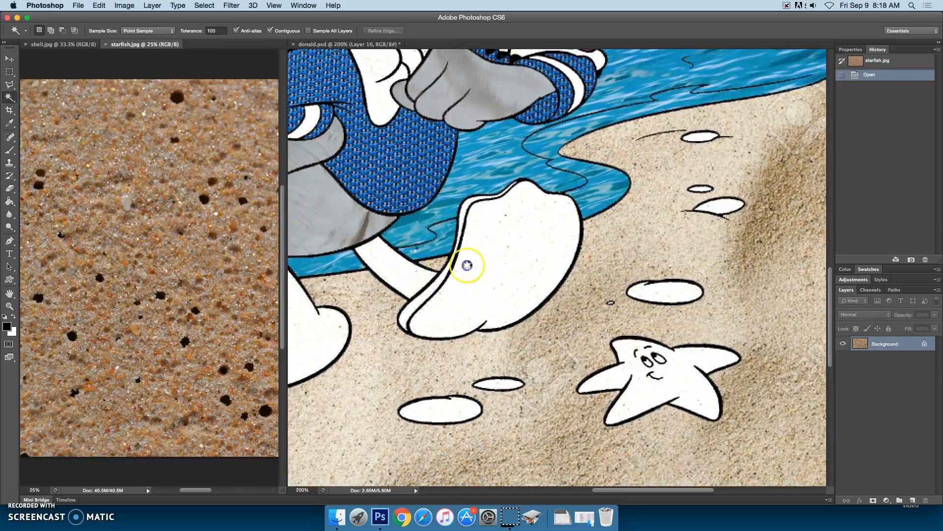
pyautogui.click(11, 58)
pyautogui.moveTo(78, 86); pyautogui.dragTo(724, 379)
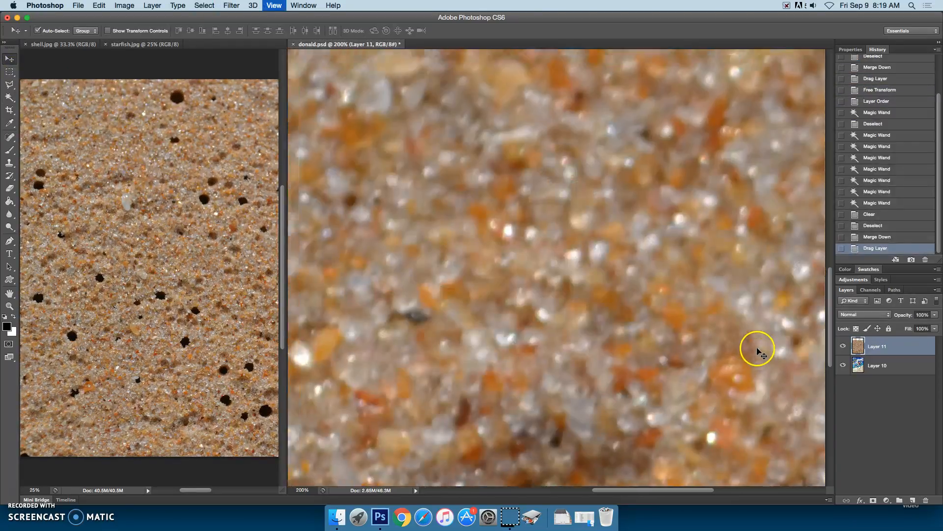
# Step: Shrink the starfish texture layer with Free Transform to just cover the starfish on the beach and place it beneath the drawing layer
pyautogui.press('super+0')
pyautogui.press('super+t')
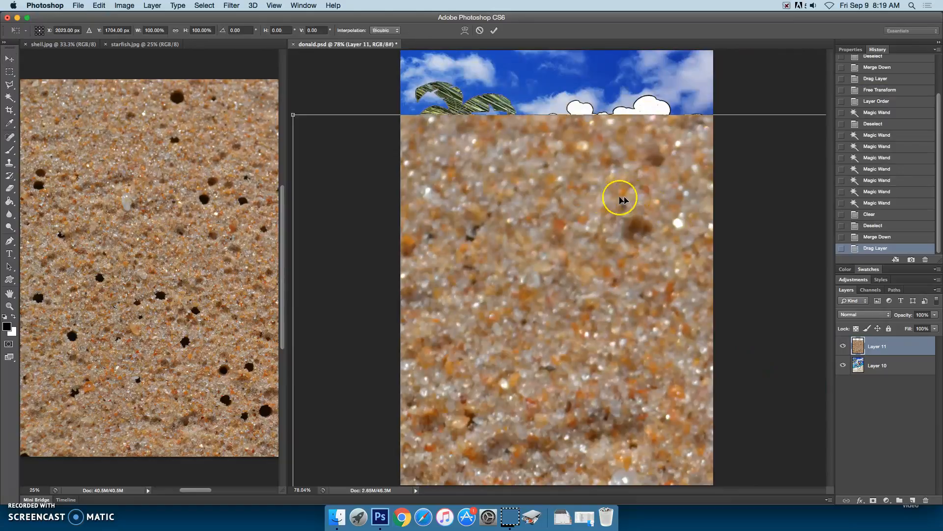
pyautogui.moveTo(293, 114); pyautogui.dragTo(490, 273)
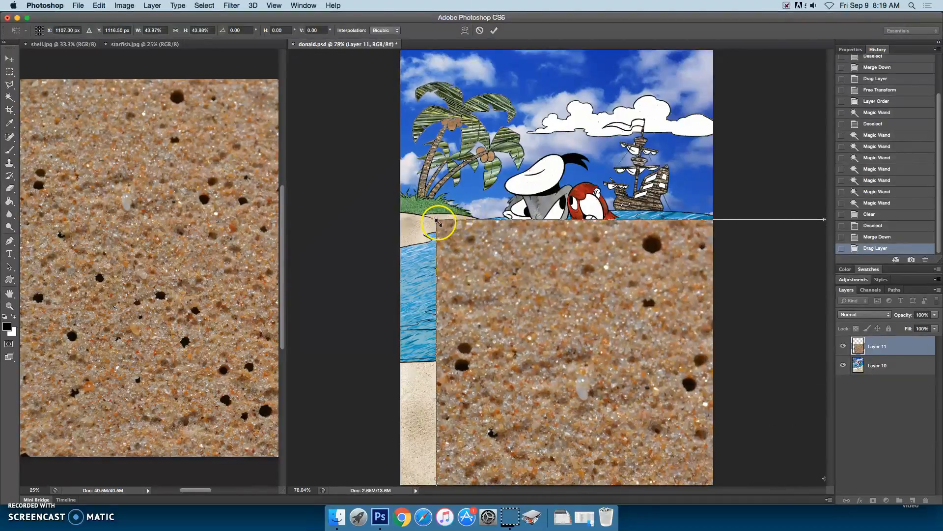
pyautogui.moveTo(451, 229); pyautogui.dragTo(505, 243)
pyautogui.moveTo(469, 215); pyautogui.dragTo(583, 271)
pyautogui.moveTo(639, 309); pyautogui.dragTo(681, 374)
pyautogui.press('Return')
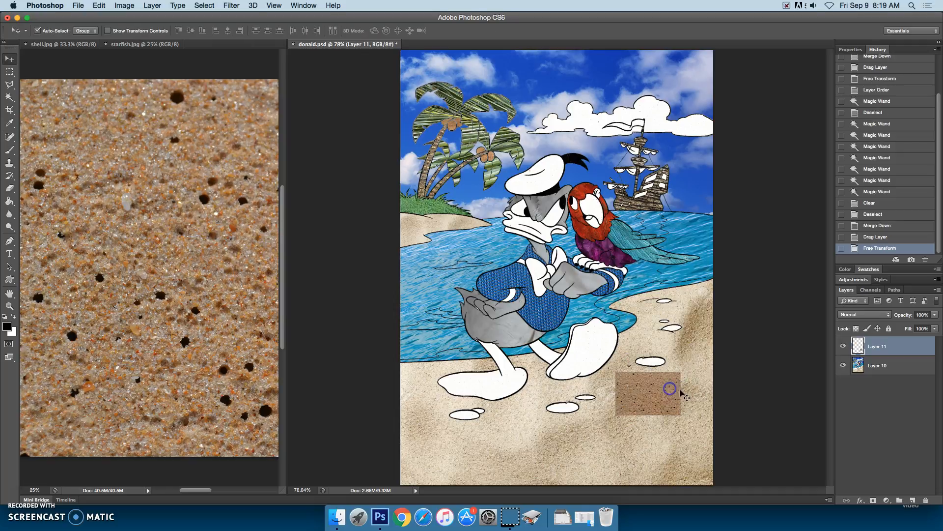
pyautogui.moveTo(910, 345); pyautogui.dragTo(910, 365)
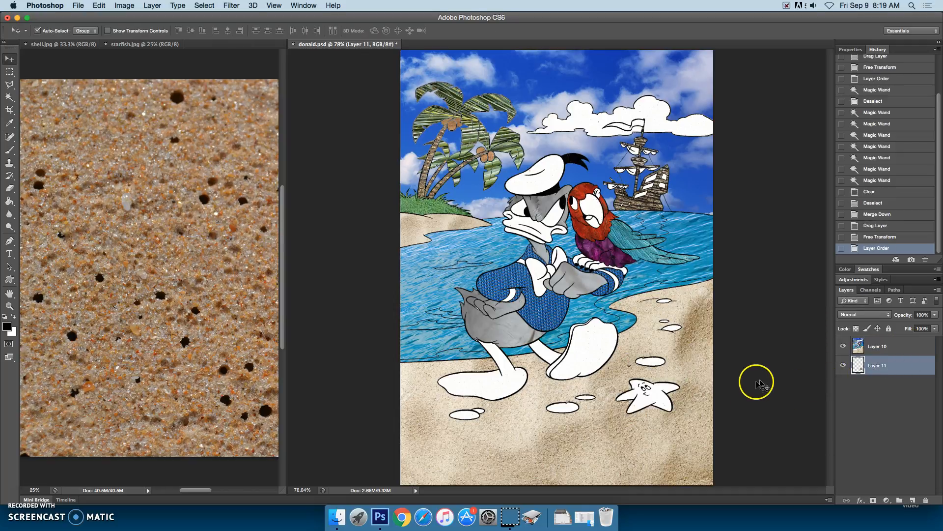
# Step: Clear the starfish's white body from Layer 10 with the Magic Wand and merge the layer down onto the starfish texture
pyautogui.press('super+equal')
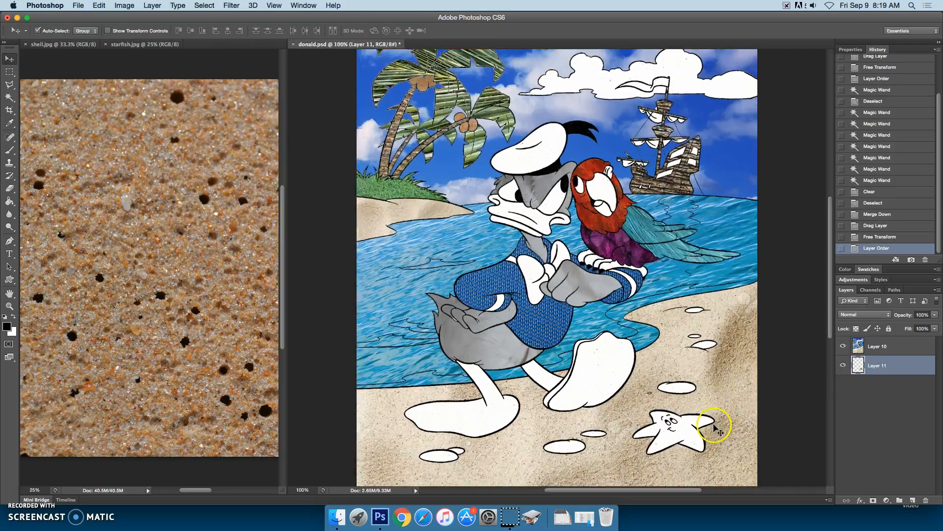
pyautogui.scroll(-5, 829, 293)
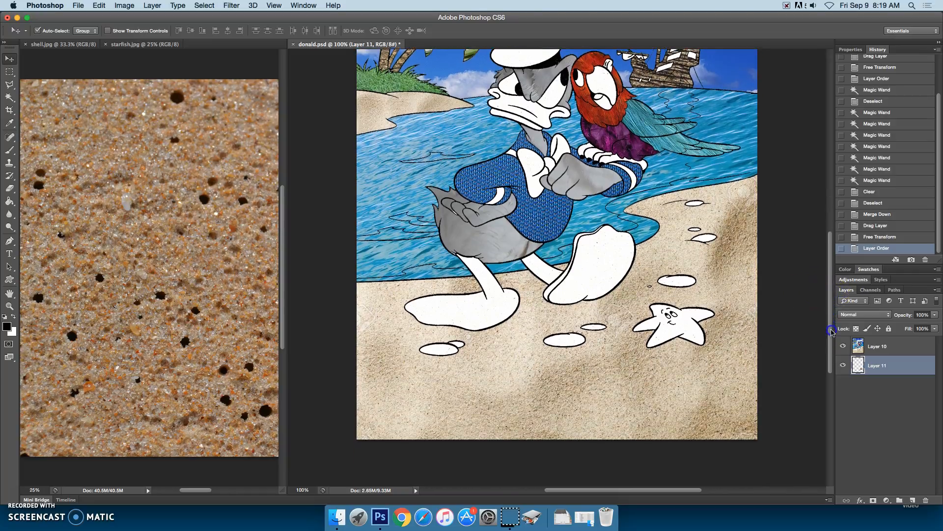
pyautogui.press('super+equal')
pyautogui.moveTo(671, 489); pyautogui.dragTo(693, 490)
pyautogui.click(9, 97)
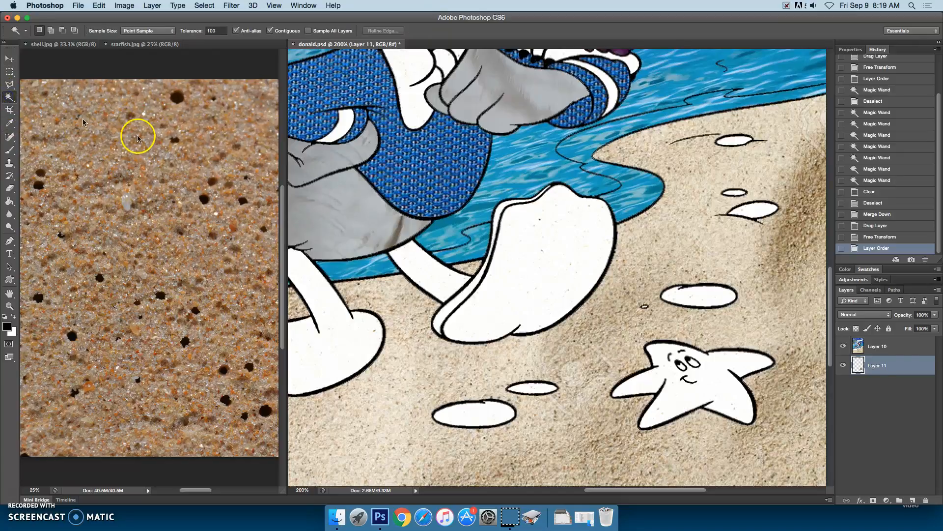
pyautogui.click(884, 346)
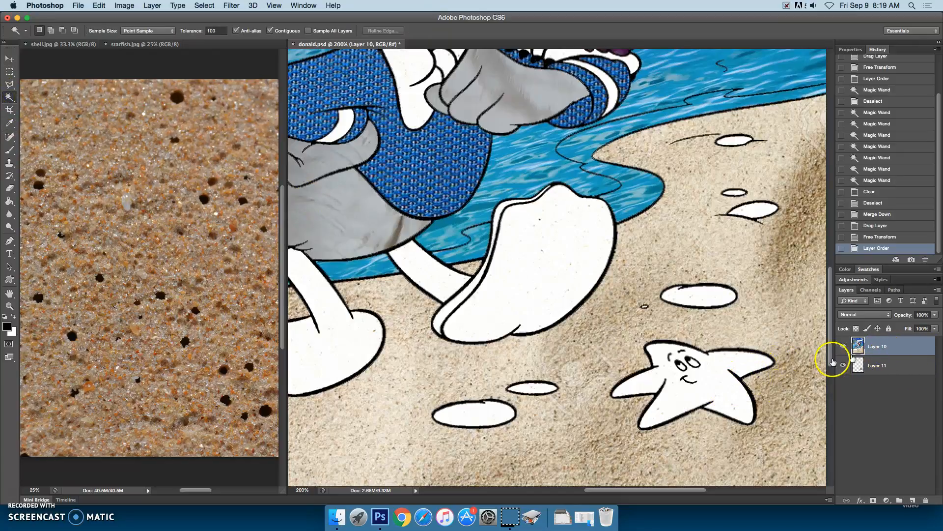
pyautogui.click(724, 386)
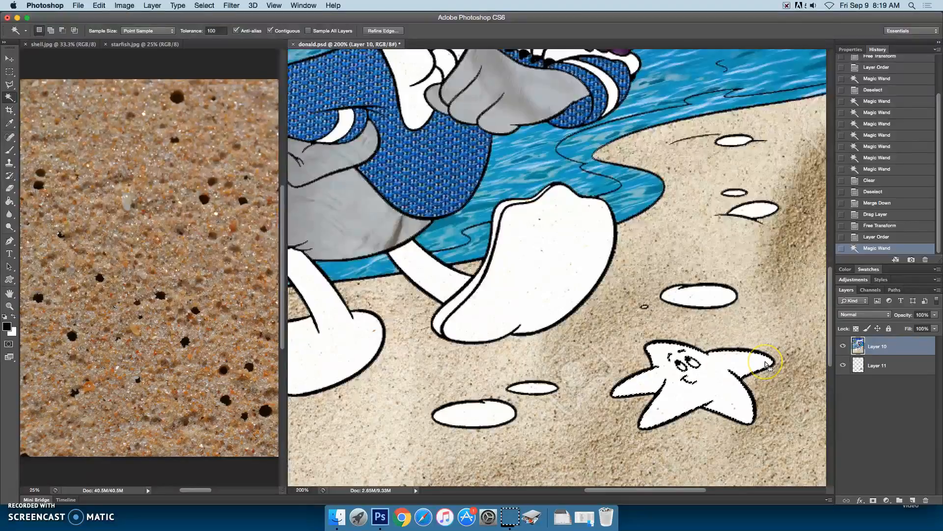
pyautogui.press('Delete')
pyautogui.press('super+d')
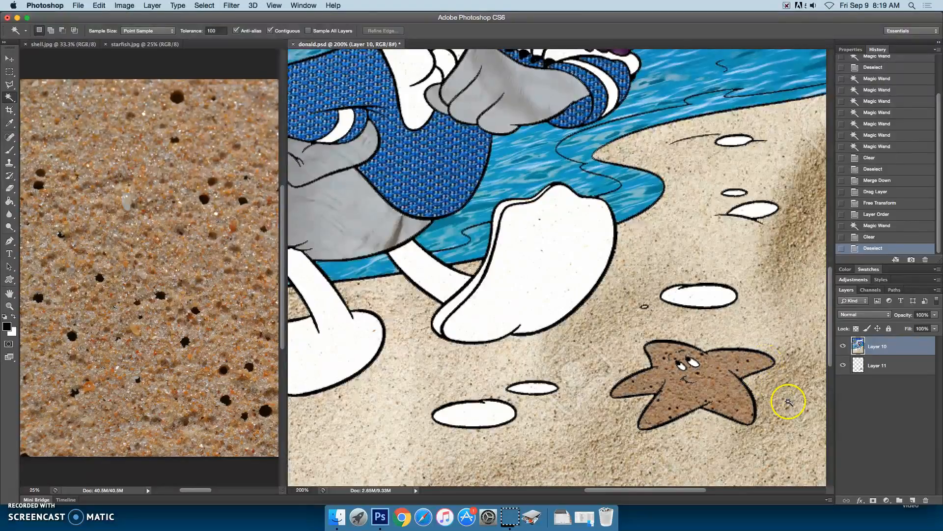
pyautogui.rightClick(898, 345)
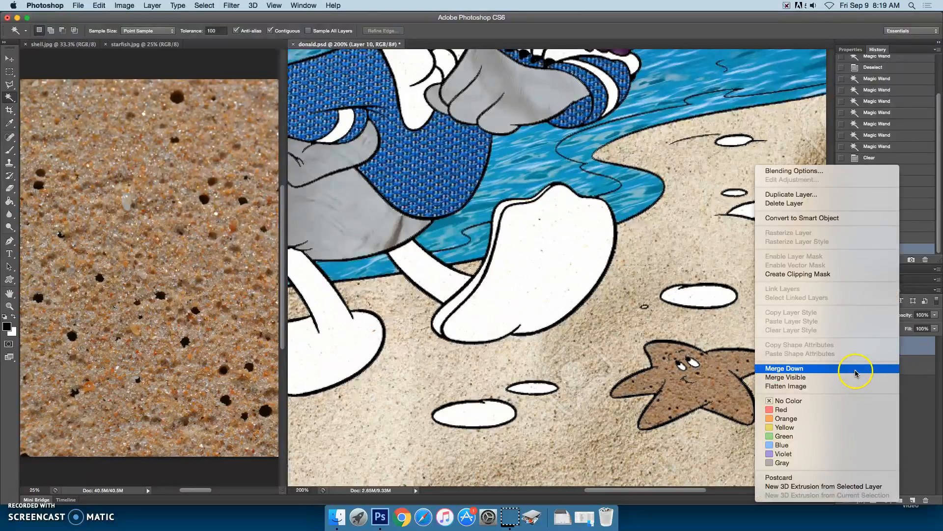
pyautogui.click(855, 372)
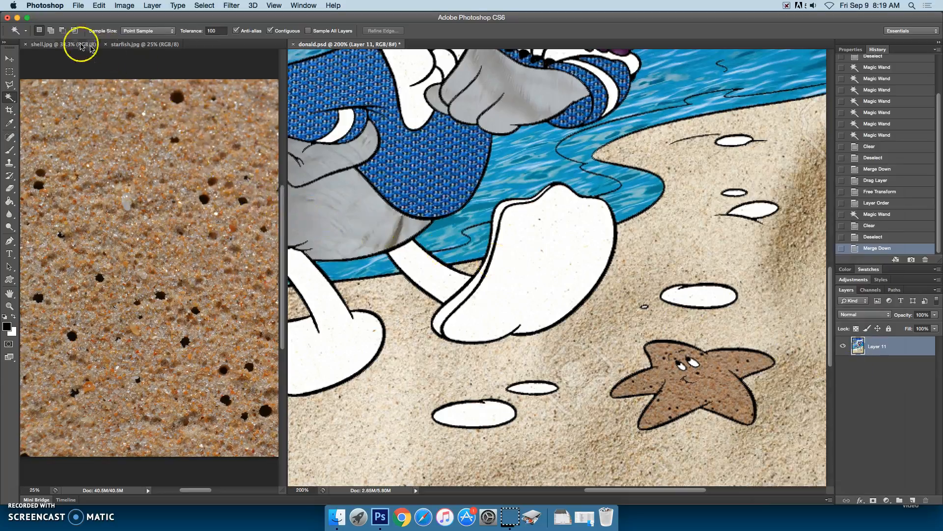
# Step: Close starfish.jpg and copy the shell.jpg image into donald.psd as a new layer
pyautogui.click(107, 46)
pyautogui.click(106, 45)
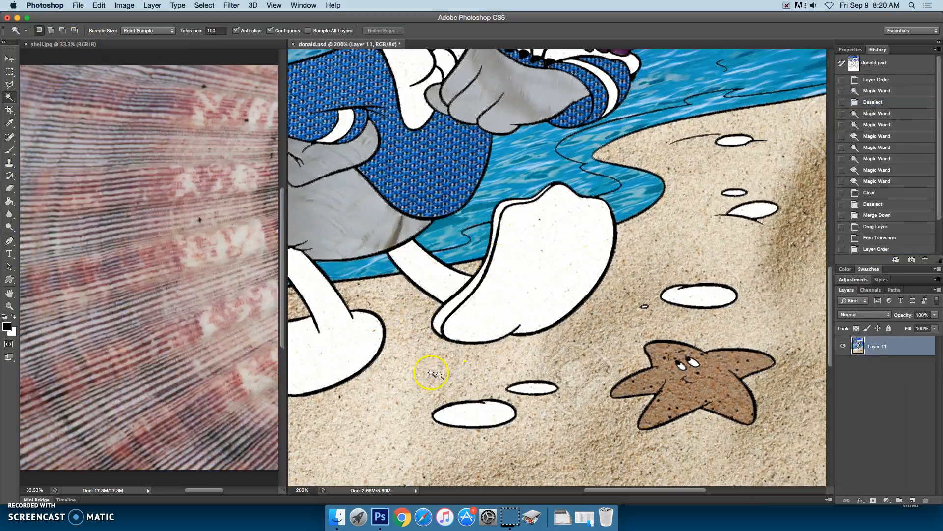
pyautogui.moveTo(686, 490); pyautogui.dragTo(642, 506)
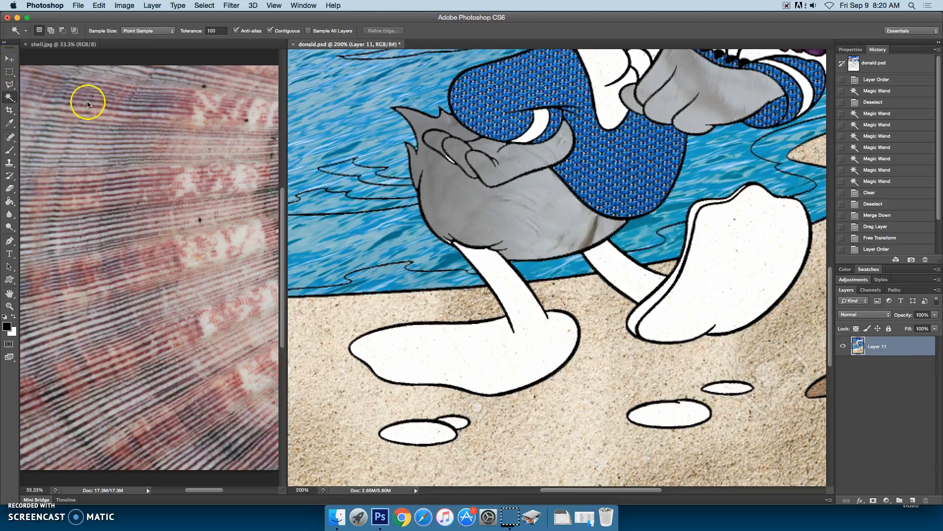
pyautogui.click(9, 59)
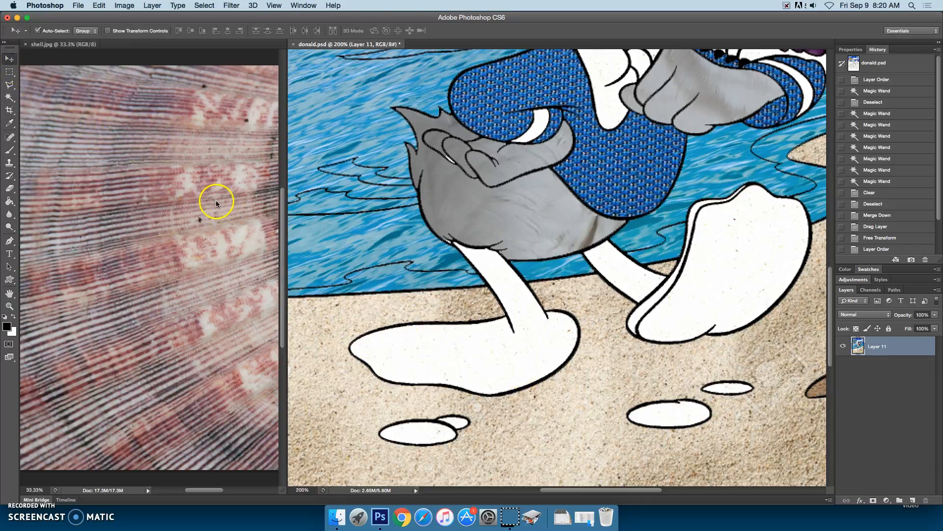
pyautogui.click(186, 206)
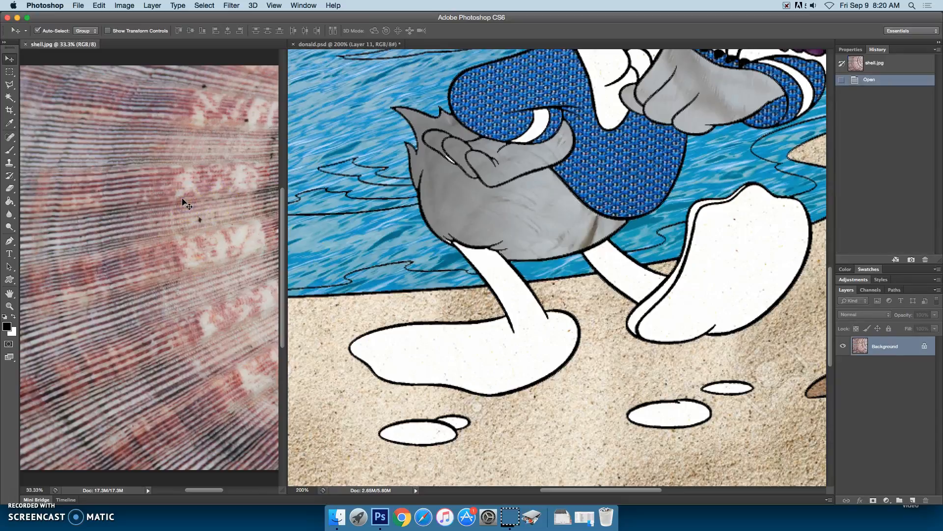
pyautogui.moveTo(219, 209); pyautogui.dragTo(394, 391)
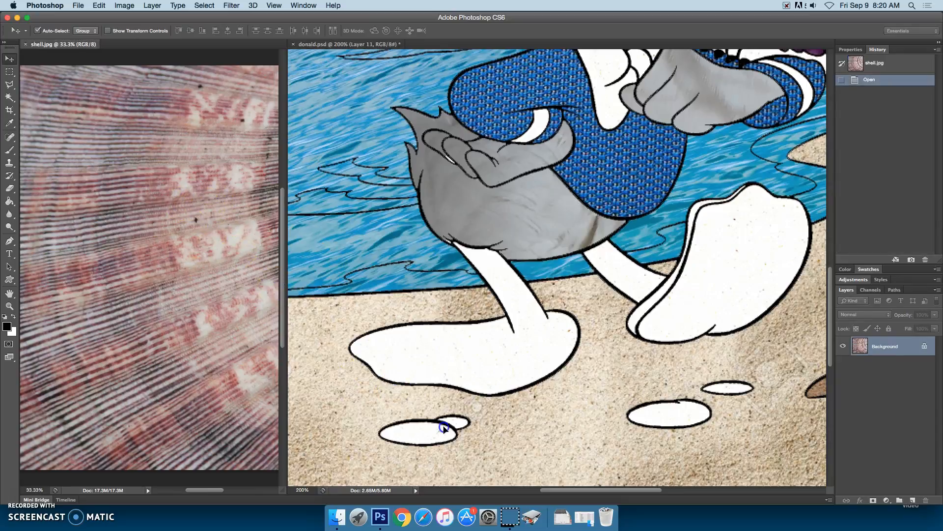
pyautogui.moveTo(444, 427); pyautogui.dragTo(448, 429)
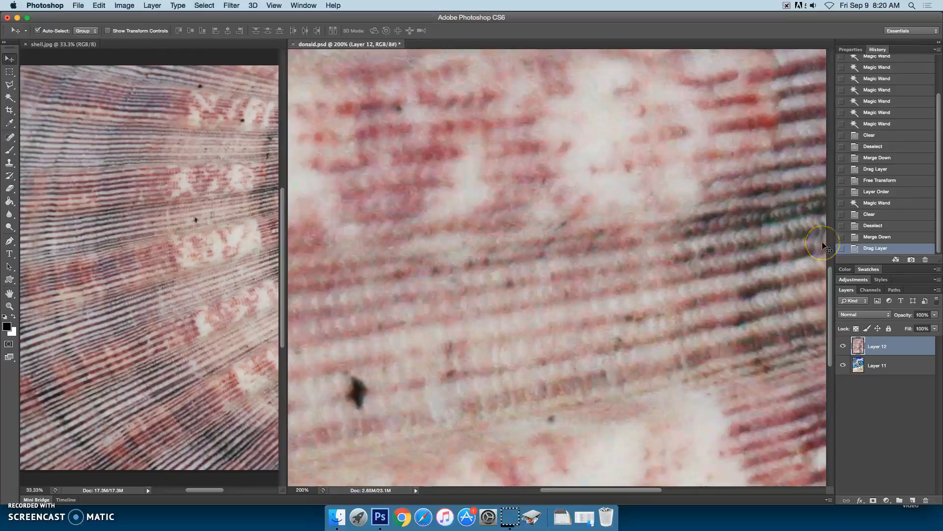
# Step: Shrink the oversized shell texture layer with Free Transform to roughly a quarter of its size
pyautogui.press('super+0')
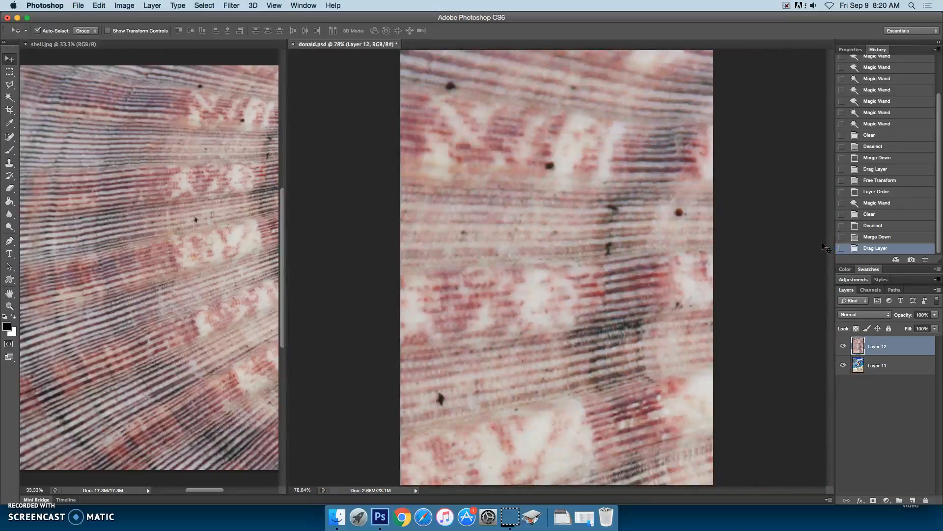
pyautogui.press('super+t')
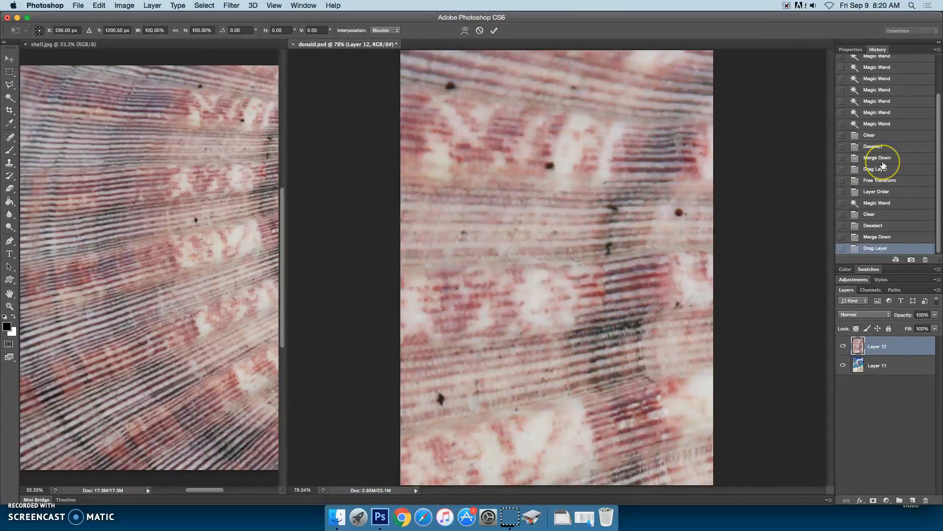
pyautogui.press('super+minus')
pyautogui.press('super+minus')
pyautogui.press('super+minus')
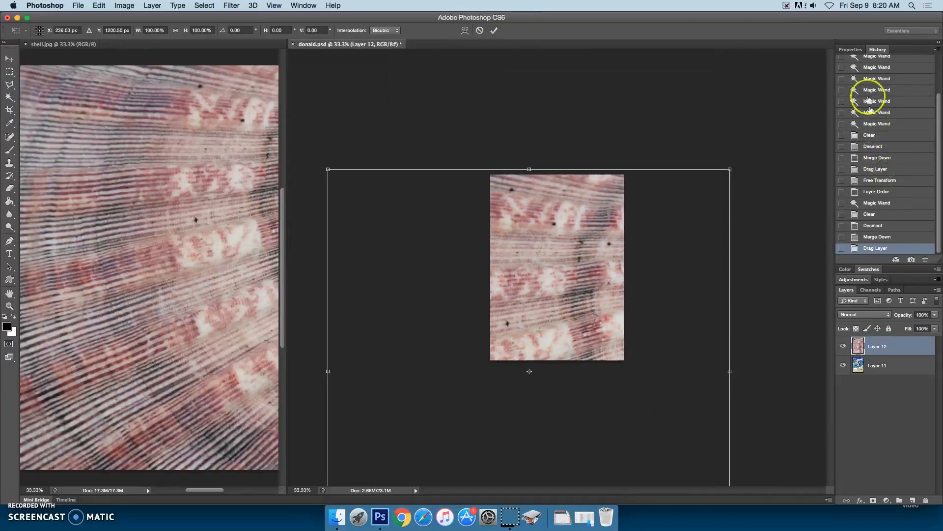
pyautogui.moveTo(328, 169); pyautogui.dragTo(695, 488)
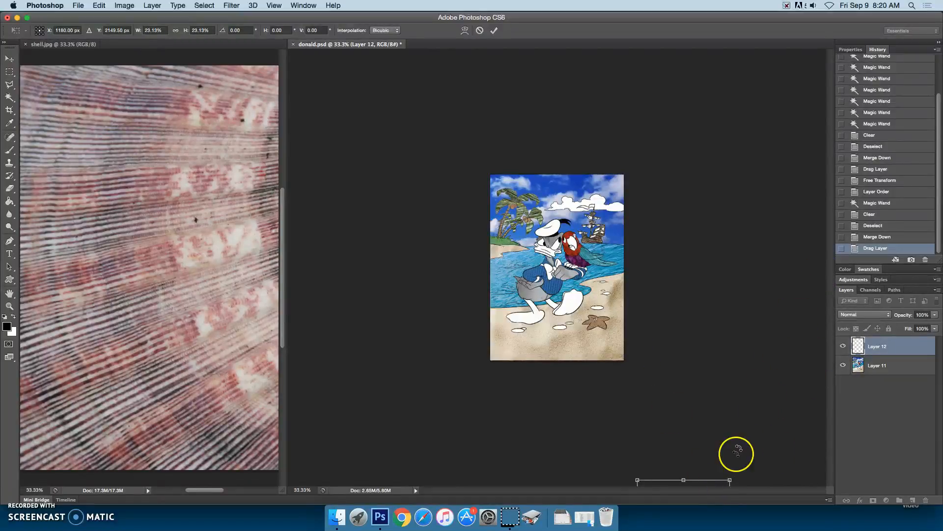
pyautogui.moveTo(730, 480); pyautogui.dragTo(741, 472)
pyautogui.press('Return')
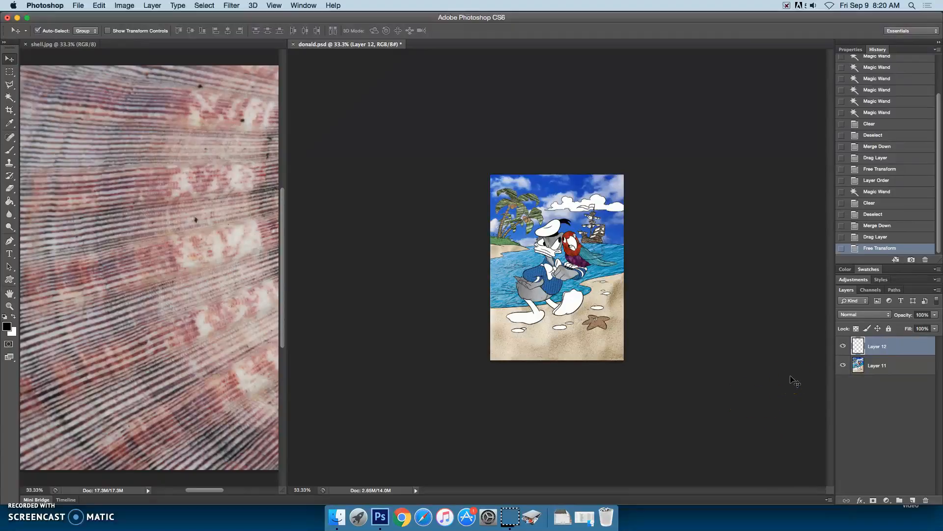
# Step: Bring the shell texture layer from outside the canvas onto the lower part of the drawing with Free Transform
pyautogui.press('super+minus')
pyautogui.press('super+minus')
pyautogui.press('super+minus')
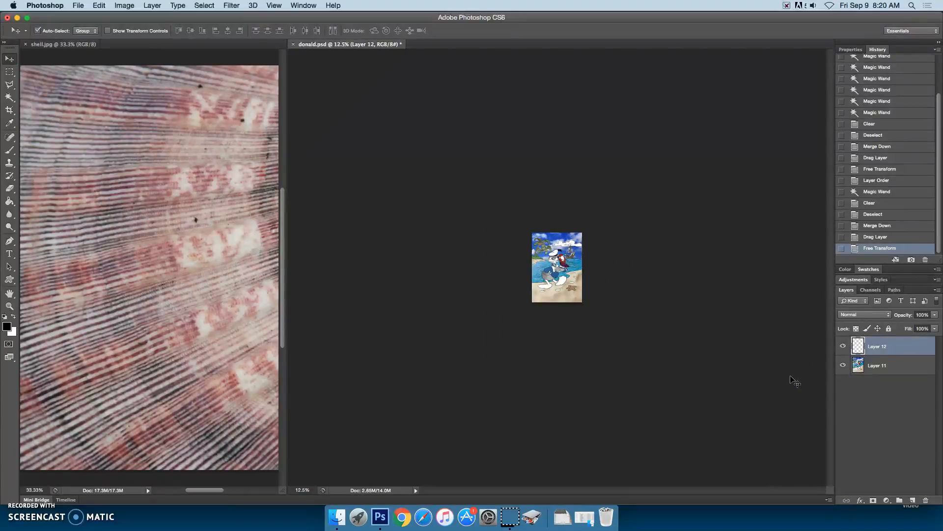
pyautogui.doubleClick(920, 349)
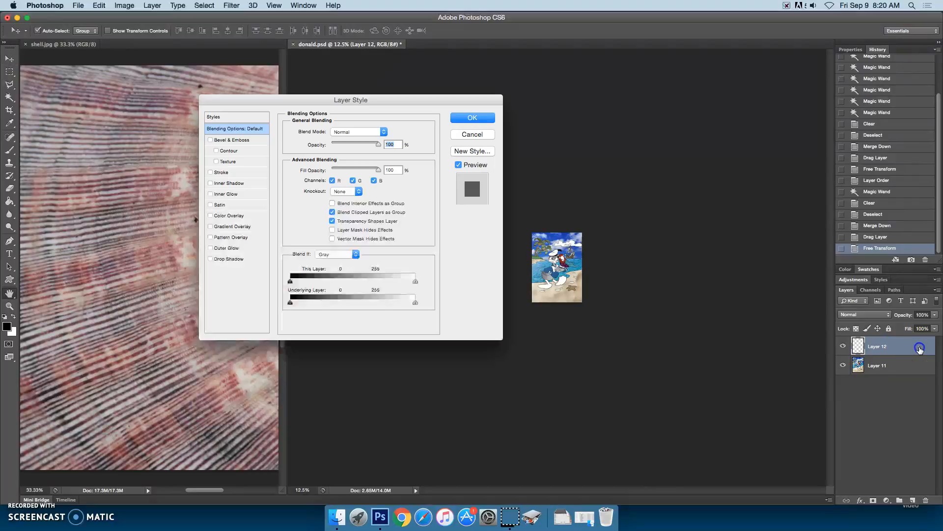
pyautogui.click(474, 118)
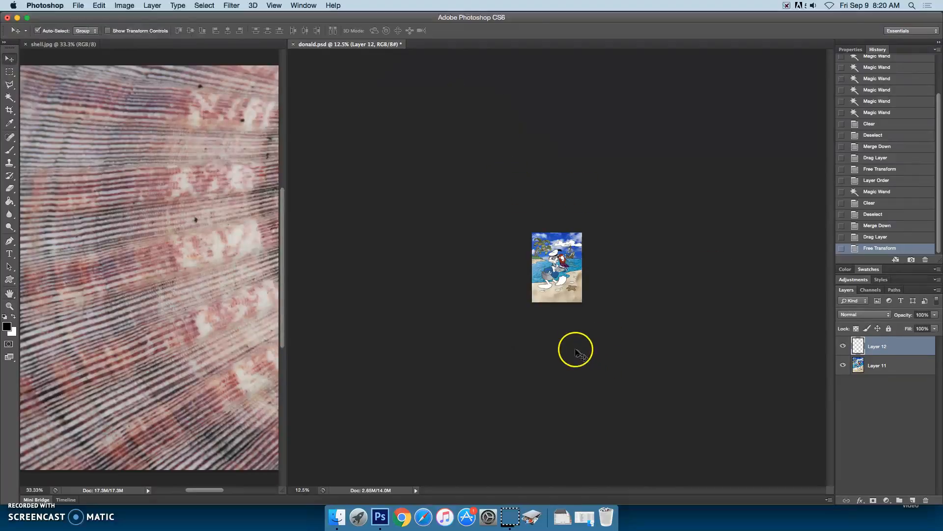
pyautogui.press('super+t')
pyautogui.moveTo(615, 362); pyautogui.dragTo(571, 285)
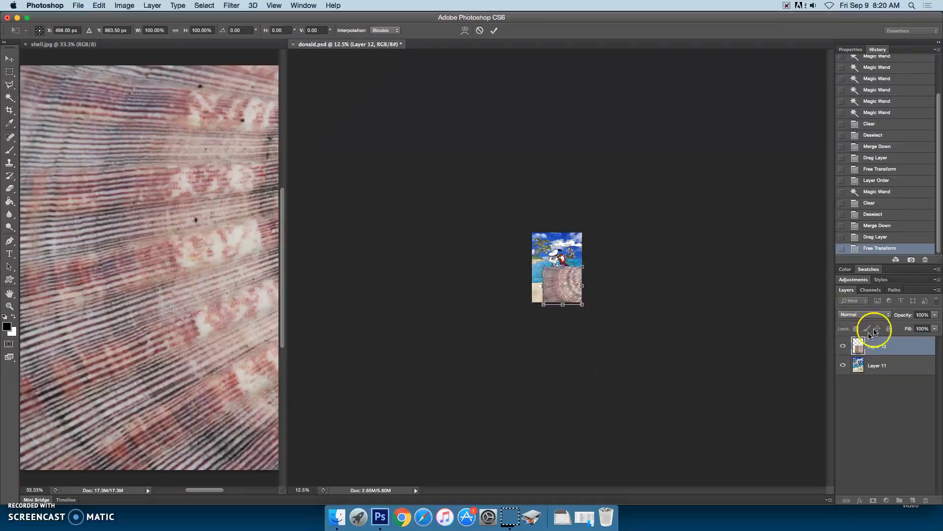
pyautogui.press('super+0')
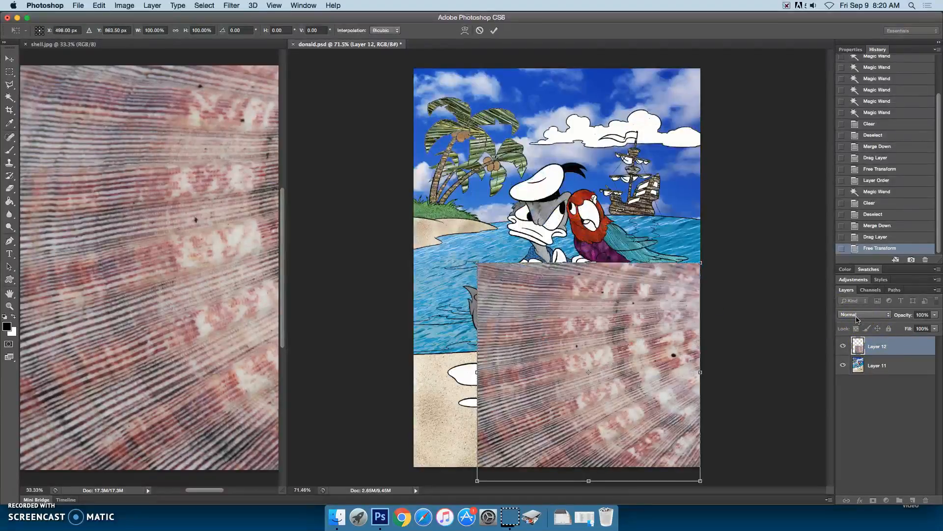
# Step: Shrink the shell texture to about 12% over the beach shell beneath Donald's rear foot and place its layer below the drawing layer
pyautogui.moveTo(478, 263); pyautogui.dragTo(488, 404)
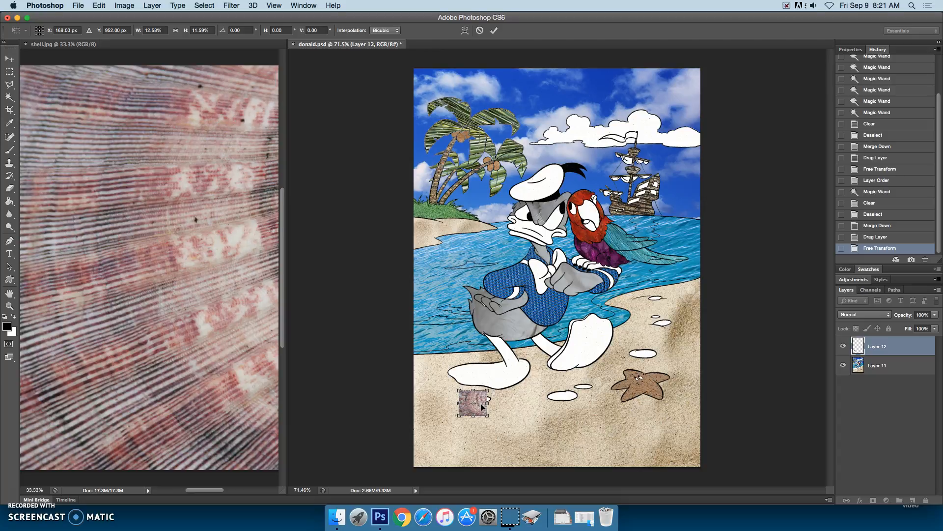
pyautogui.press('Return')
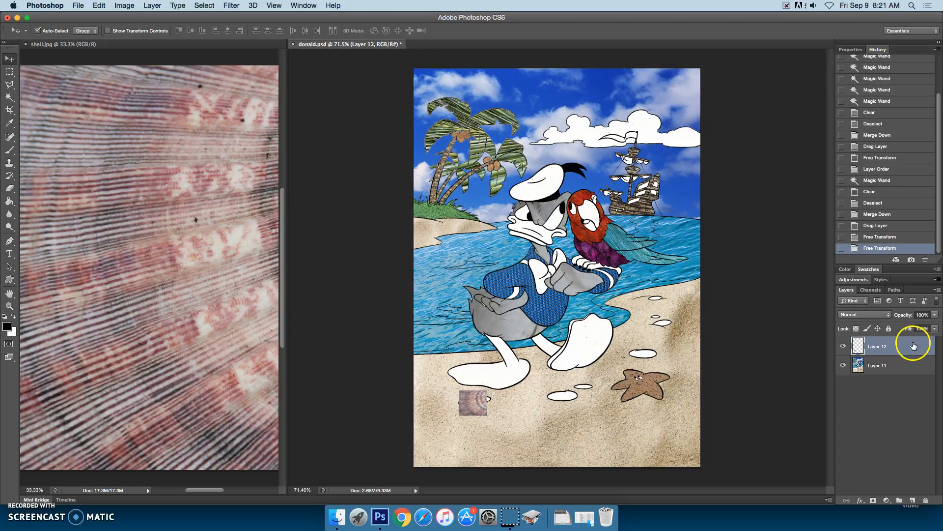
pyautogui.moveTo(913, 347); pyautogui.dragTo(917, 367)
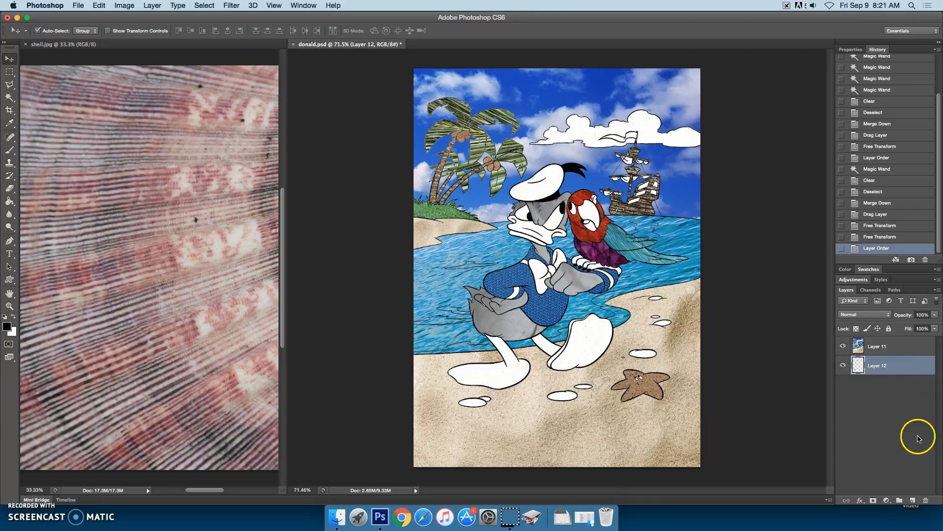
# Step: Duplicate the shell texture layer repeatedly to make seven copies, up to Layer 12 copy 7
pyautogui.click(917, 368)
pyautogui.moveTo(917, 369); pyautogui.dragTo(913, 500)
pyautogui.moveTo(923, 385); pyautogui.dragTo(913, 499)
pyautogui.moveTo(917, 403); pyautogui.dragTo(913, 499)
pyautogui.moveTo(915, 423); pyautogui.dragTo(913, 498)
pyautogui.moveTo(909, 442); pyautogui.dragTo(913, 500)
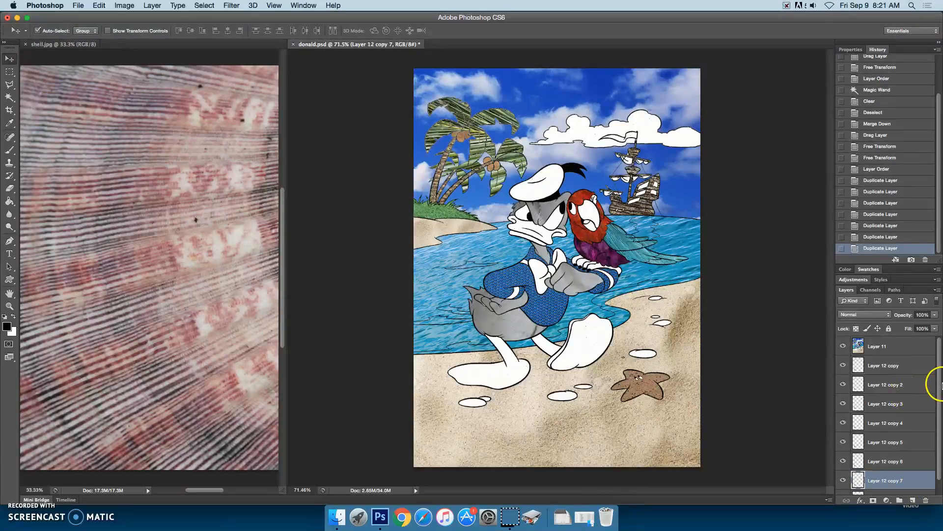
# Step: Hide the original Layer 12 and its copies 2 to 7, keeping only Layer 12 copy visible directly beneath Layer 11
pyautogui.click(903, 367)
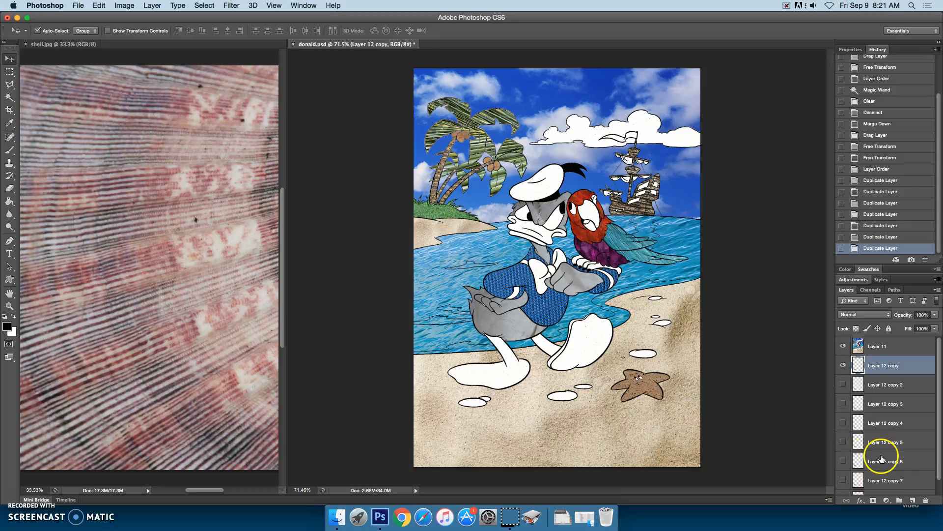
pyautogui.moveTo(941, 450); pyautogui.dragTo(941, 475)
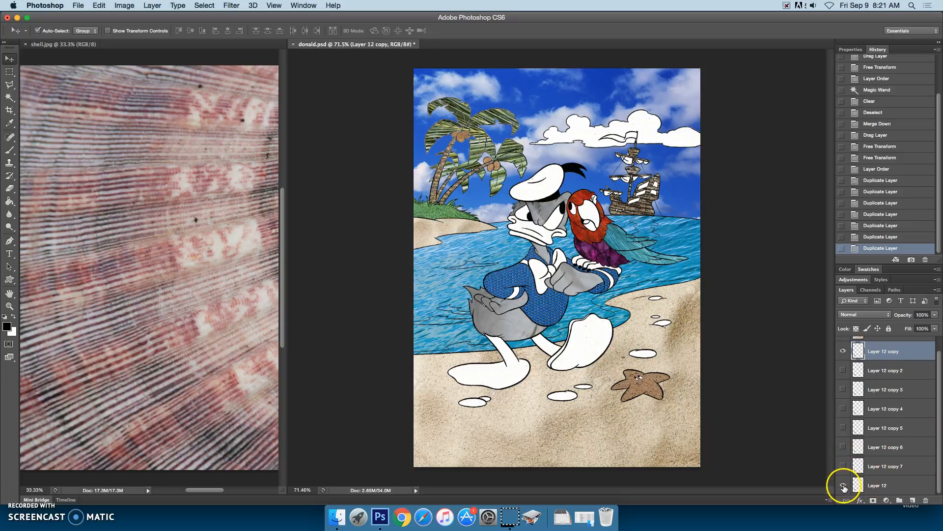
pyautogui.moveTo(939, 449); pyautogui.dragTo(939, 436)
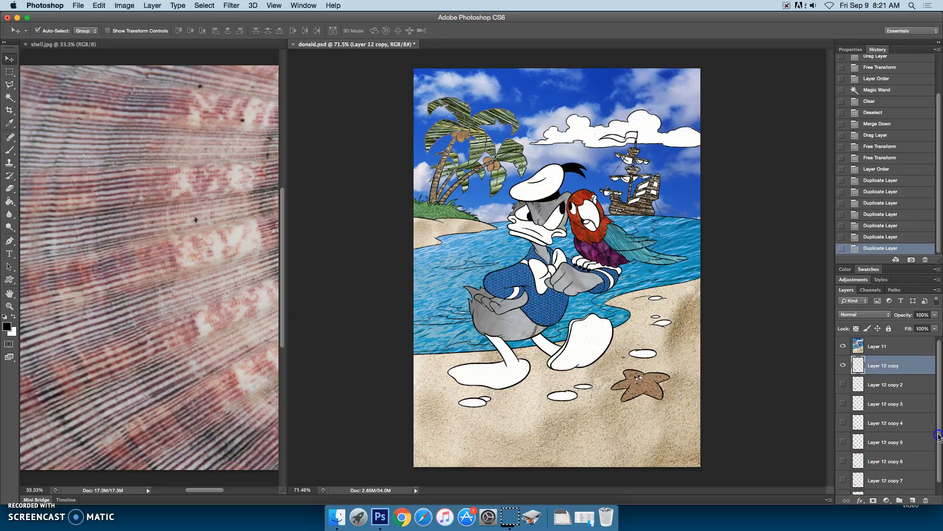
pyautogui.click(843, 347)
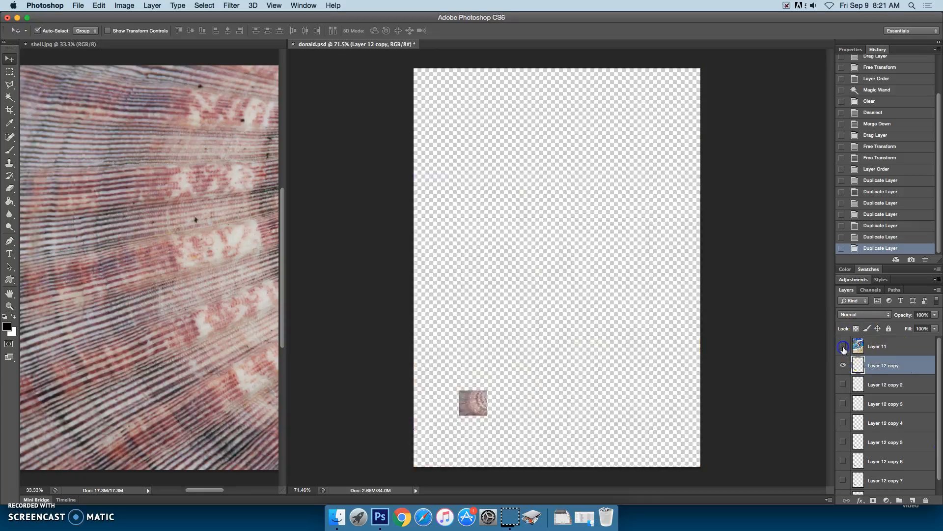
pyautogui.click(843, 346)
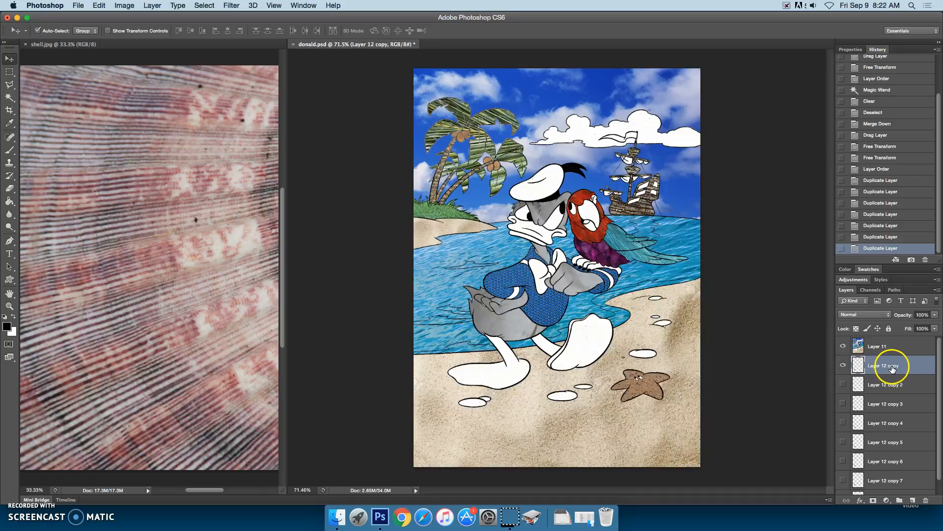
pyautogui.moveTo(891, 364)
pyautogui.mouseDown()
pyautogui.moveTo(885, 341)
pyautogui.moveTo(889, 371)
pyautogui.mouseUp()
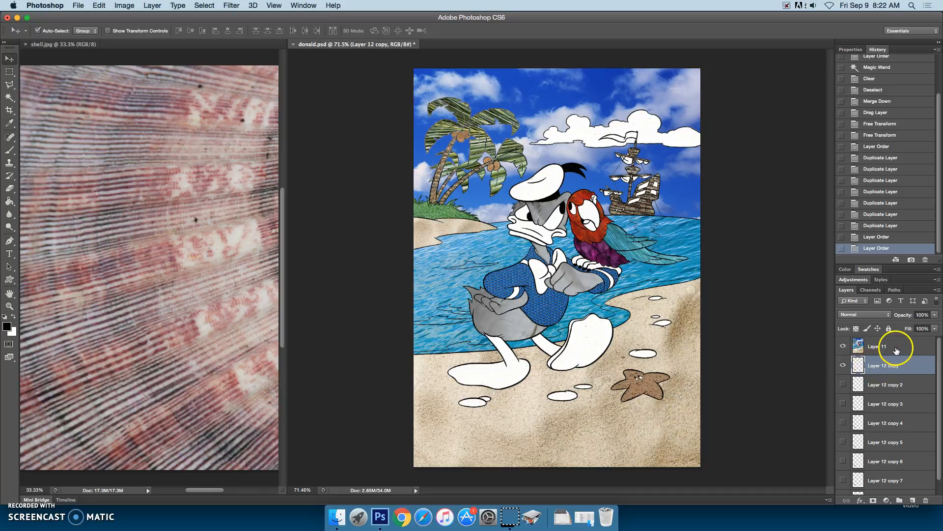
# Step: Clear the white shell beneath Donald's rear foot from Layer 11 with the Magic Wand and merge Layer 11 with Layer 12 copy
pyautogui.click(880, 348)
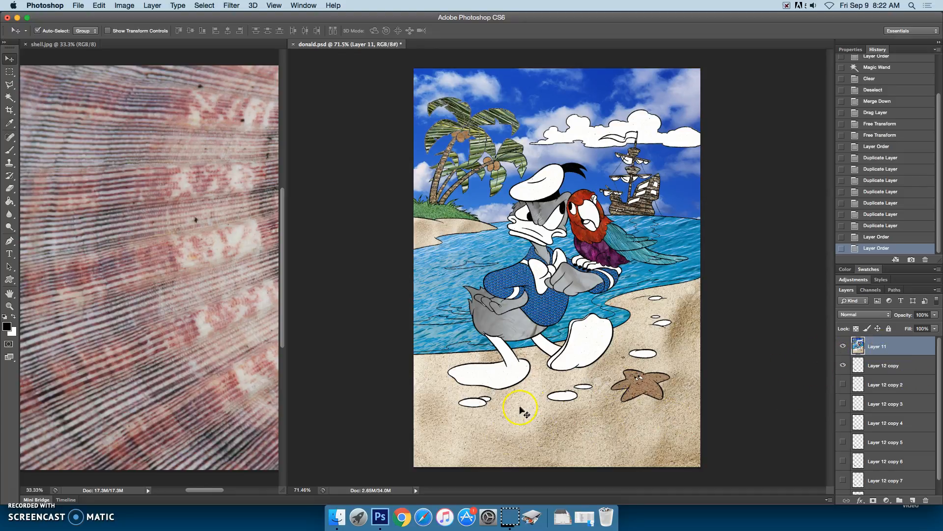
pyautogui.click(10, 98)
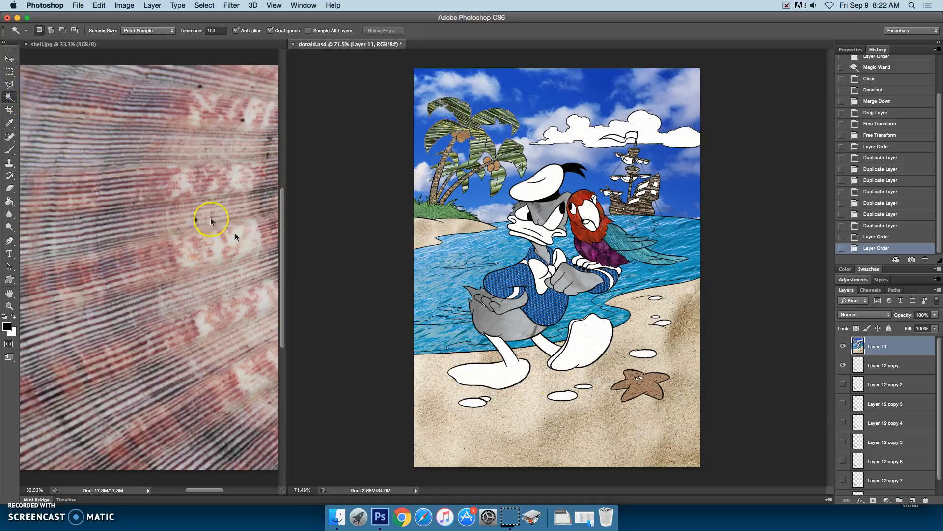
pyautogui.click(476, 403)
pyautogui.press('Delete')
pyautogui.press('super+d')
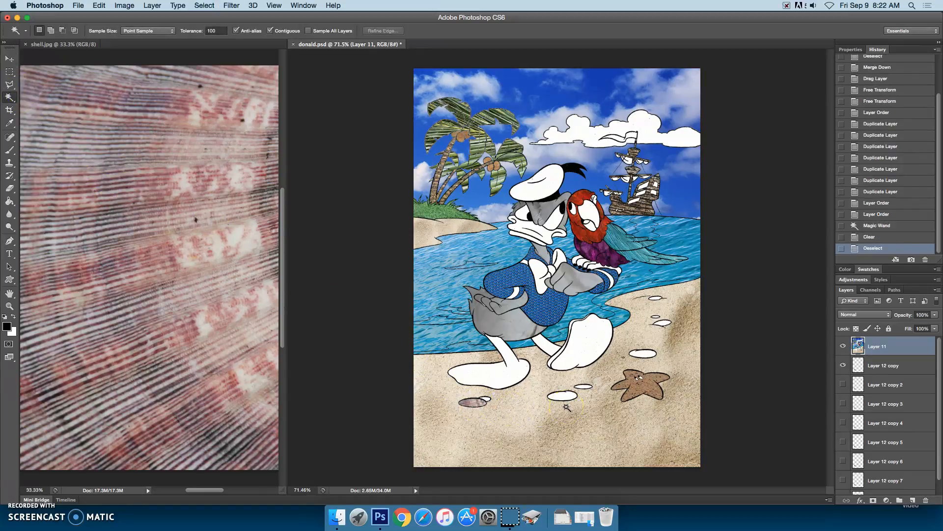
pyautogui.keyDown('shift'); pyautogui.click(916, 369); pyautogui.keyUp('shift')
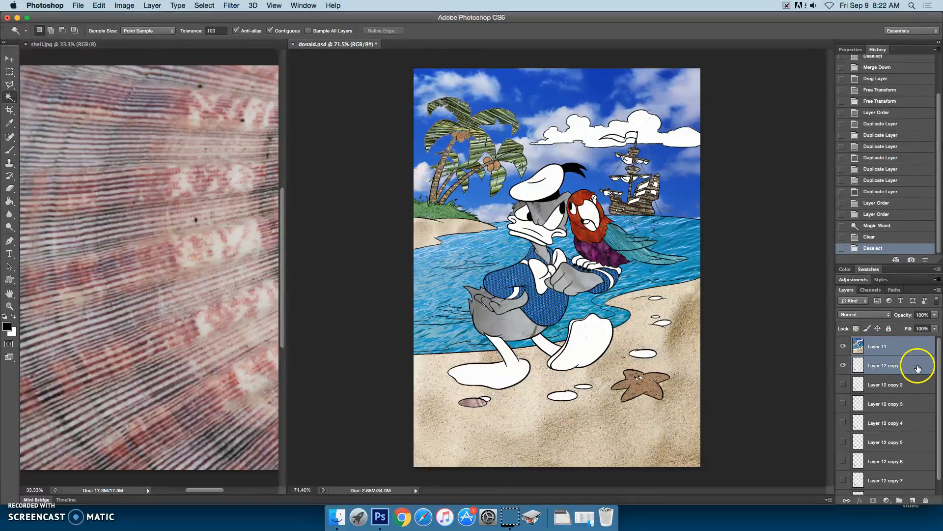
pyautogui.rightClick(918, 369)
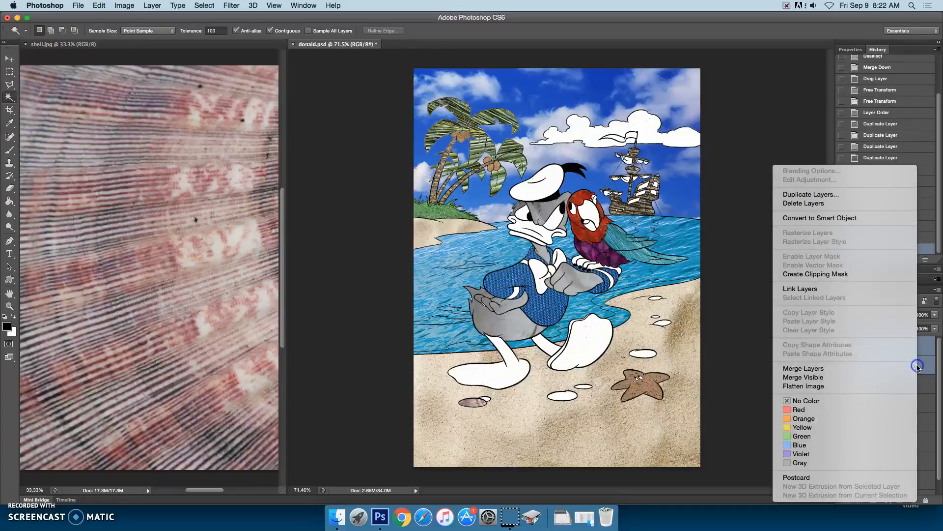
pyautogui.click(872, 368)
# Step: Show Layer 12 copy 2, raise it above the drawing layer and shrink it to about 61% with Free Transform
pyautogui.click(844, 366)
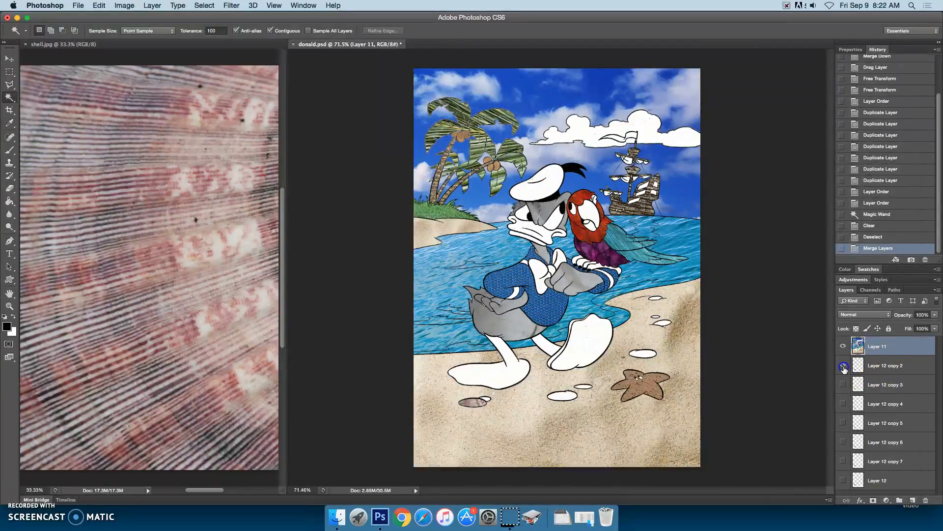
pyautogui.moveTo(890, 369); pyautogui.dragTo(899, 345)
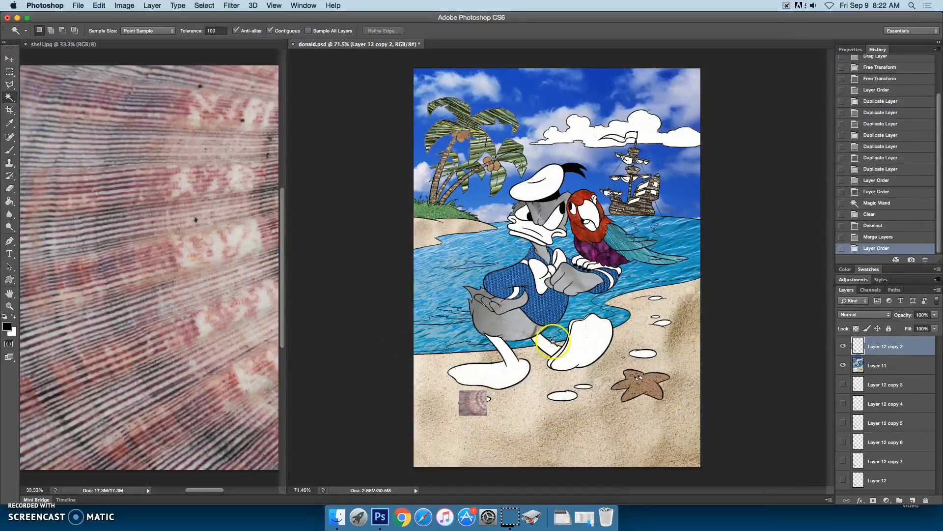
pyautogui.press('super+t')
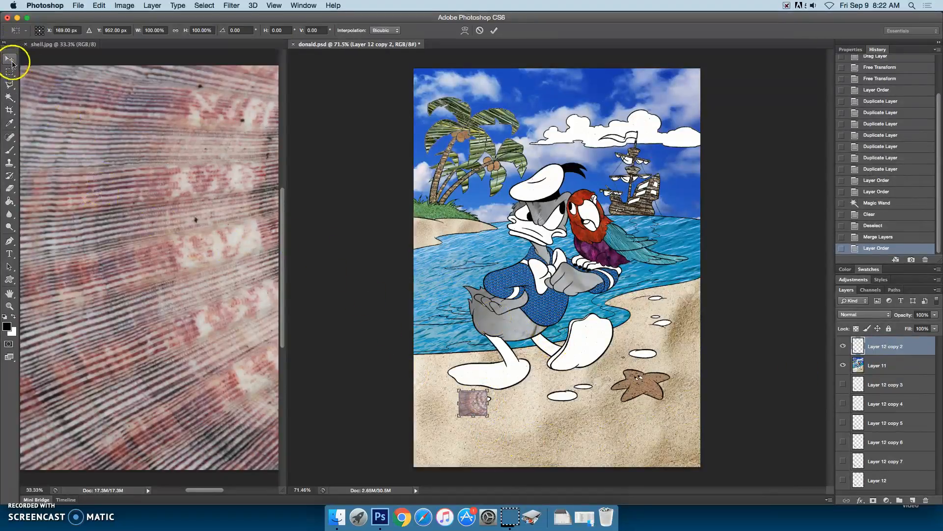
pyautogui.moveTo(488, 386); pyautogui.dragTo(469, 406)
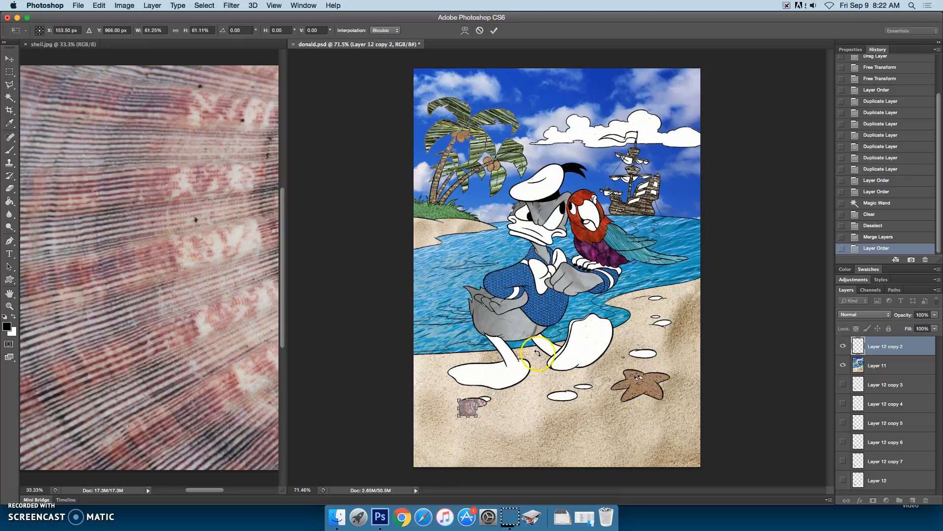
# Step: Rotate the Layer 12 copy 2 texture about 53° and position it over the small shell adjoining the textured one
pyautogui.press('super+plus')
pyautogui.press('super+plus')
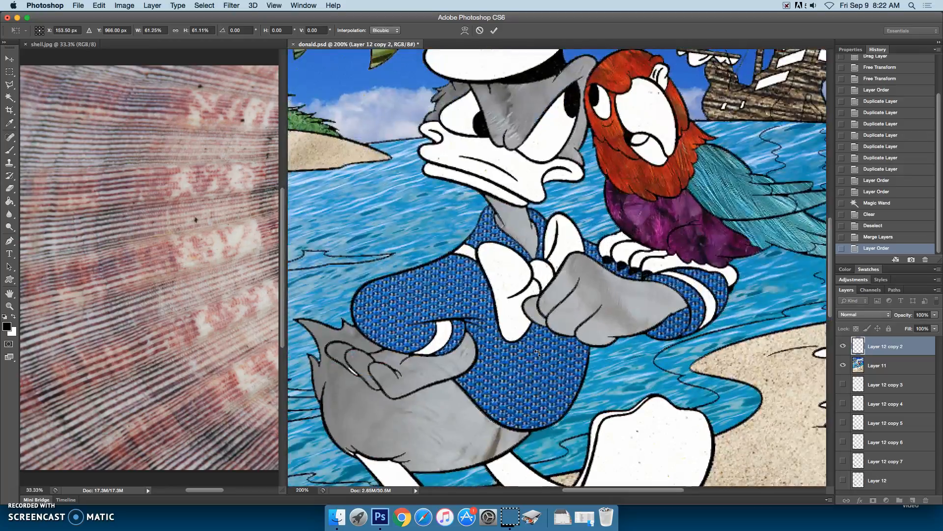
pyautogui.scroll(-5, 366, 415)
pyautogui.scroll(-5, 378, 413)
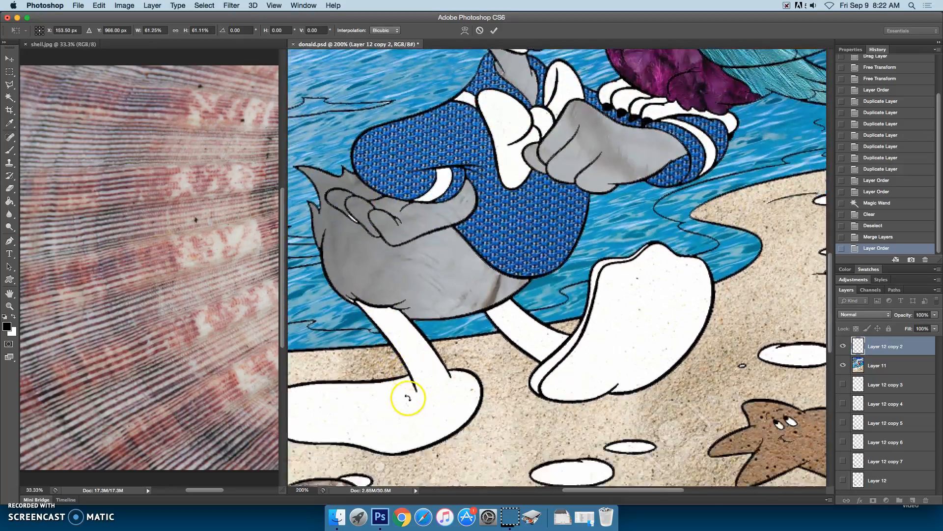
pyautogui.moveTo(313, 469); pyautogui.dragTo(372, 449)
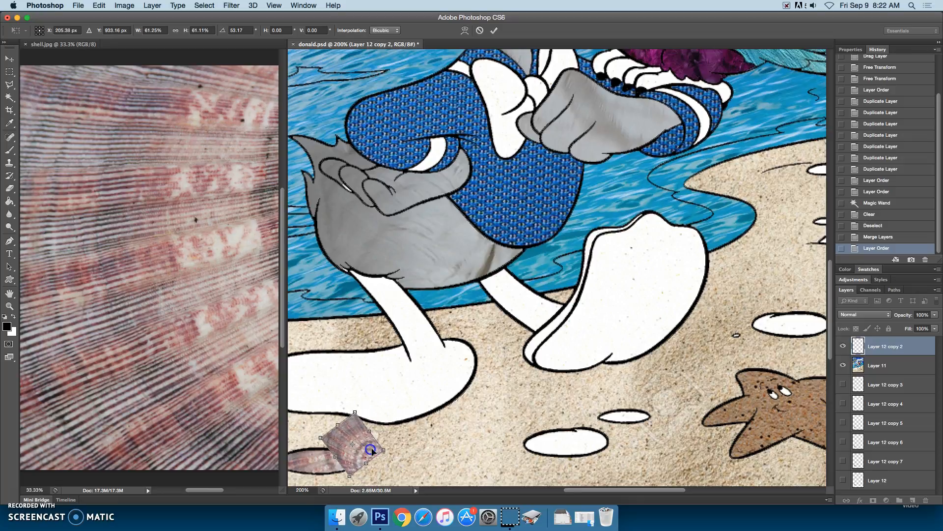
pyautogui.press('Return')
# Step: Shrink the rotated texture patch to about 69% to fit the small shell and place its layer beneath the drawing layer
pyautogui.press('w')
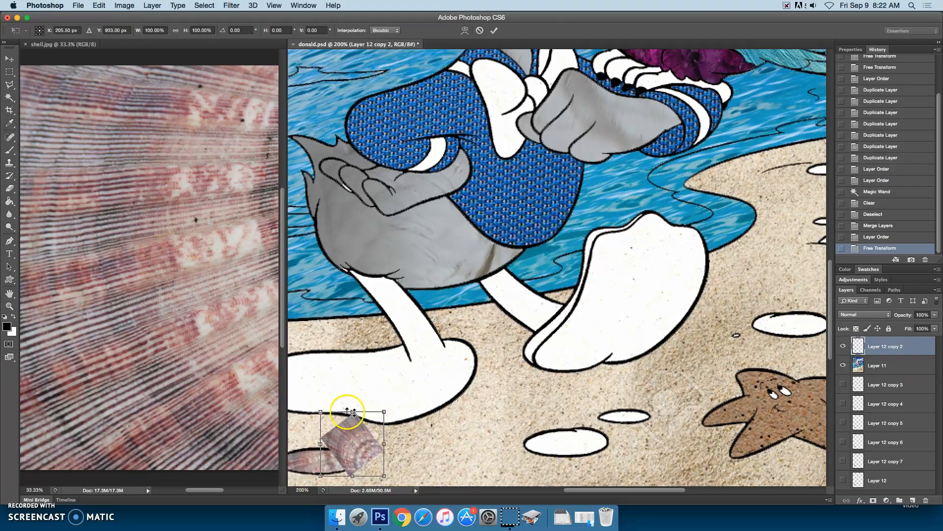
pyautogui.moveTo(320, 412); pyautogui.dragTo(350, 446)
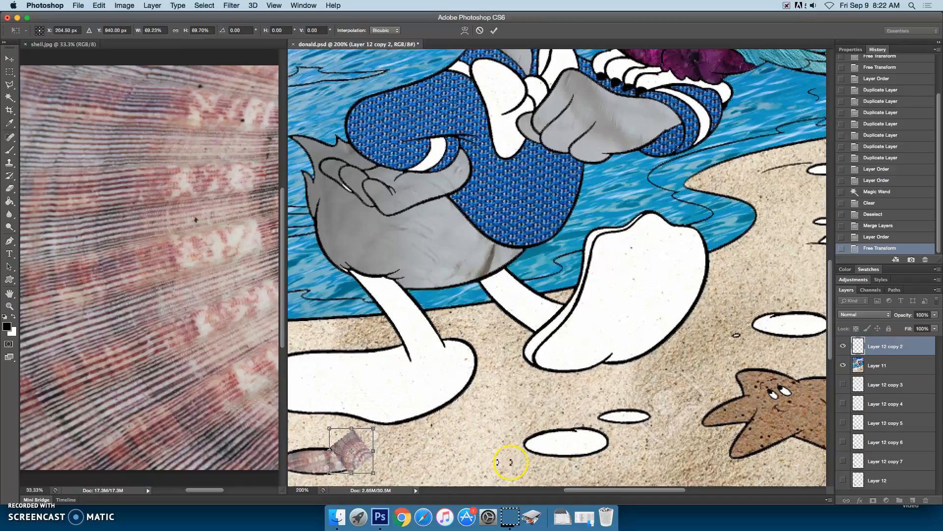
pyautogui.press('Return')
pyautogui.moveTo(904, 348); pyautogui.dragTo(909, 366)
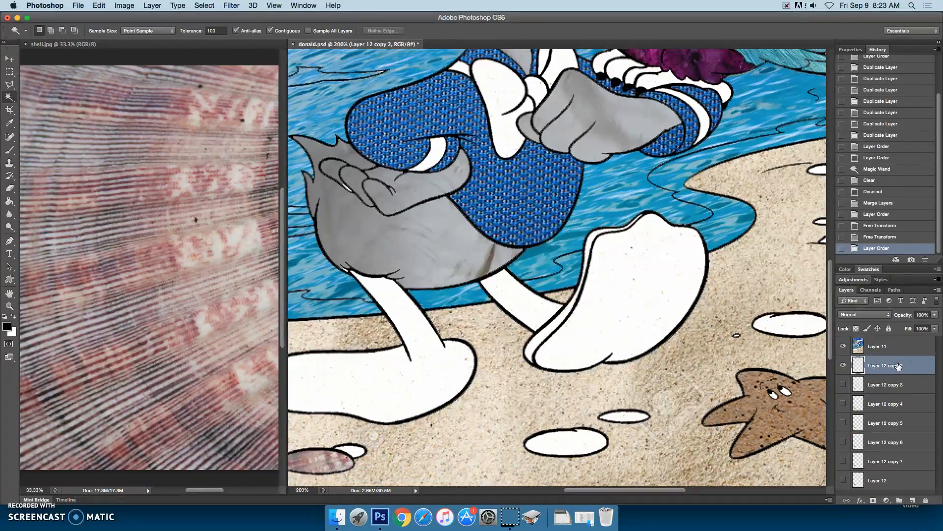
# Step: Clear the small white shell adjoining the textured one from Layer 11 with the Magic Wand and merge Layer 11 with Layer 12 copy 2
pyautogui.click(889, 347)
pyautogui.click(353, 453)
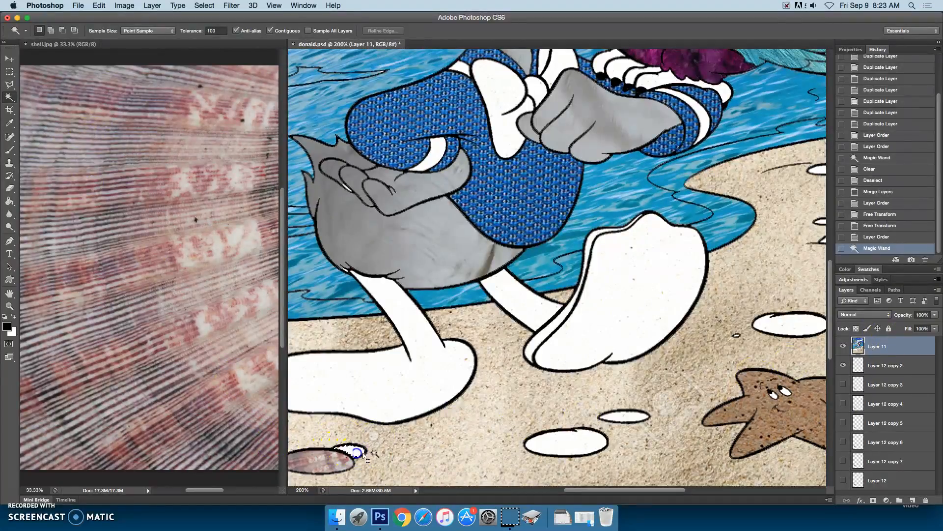
pyautogui.press('Delete')
pyautogui.press('super+d')
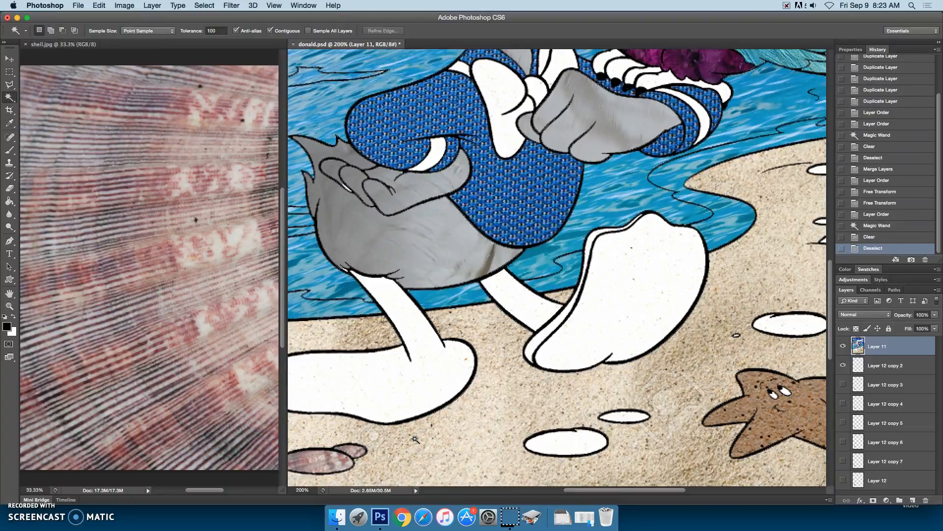
pyautogui.keyDown('shift'); pyautogui.click(913, 366); pyautogui.keyUp('shift')
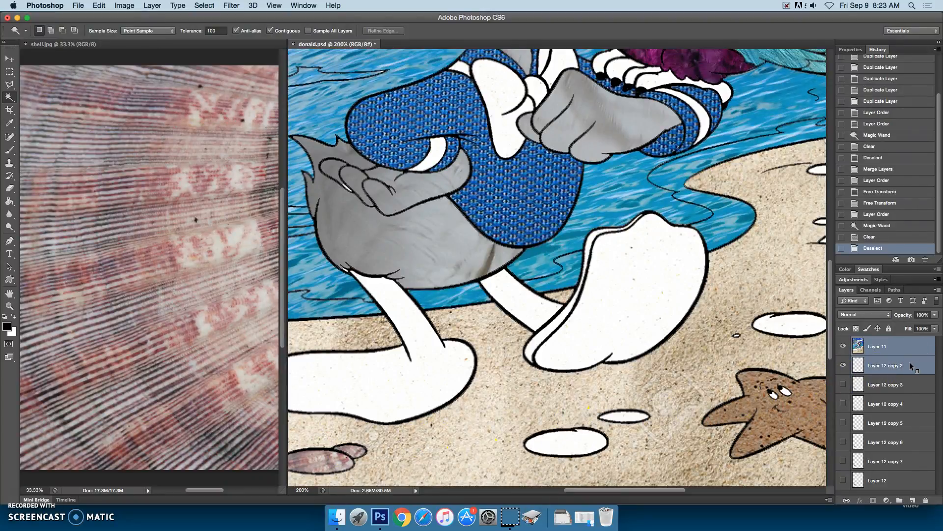
pyautogui.rightClick(910, 362)
pyautogui.click(909, 369)
# Step: Raise Layer 12 copy 3 above the drawing layer, show it and move its texture over the larger white shell beneath Donald's front foot
pyautogui.click(906, 367)
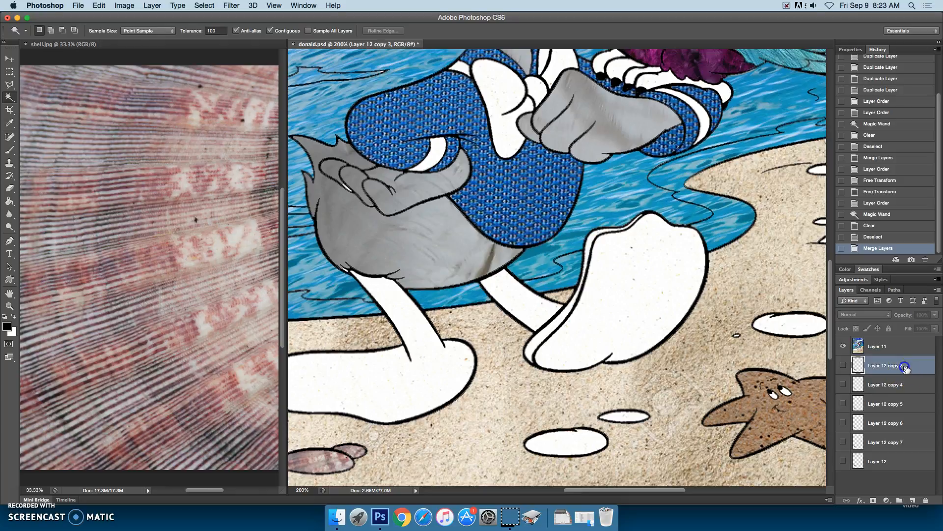
pyautogui.moveTo(913, 365); pyautogui.dragTo(896, 345)
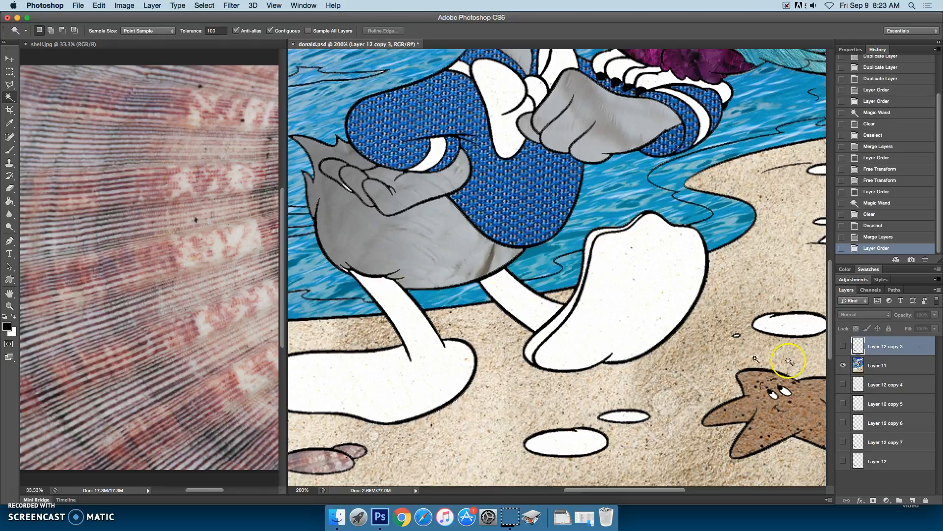
pyautogui.click(9, 58)
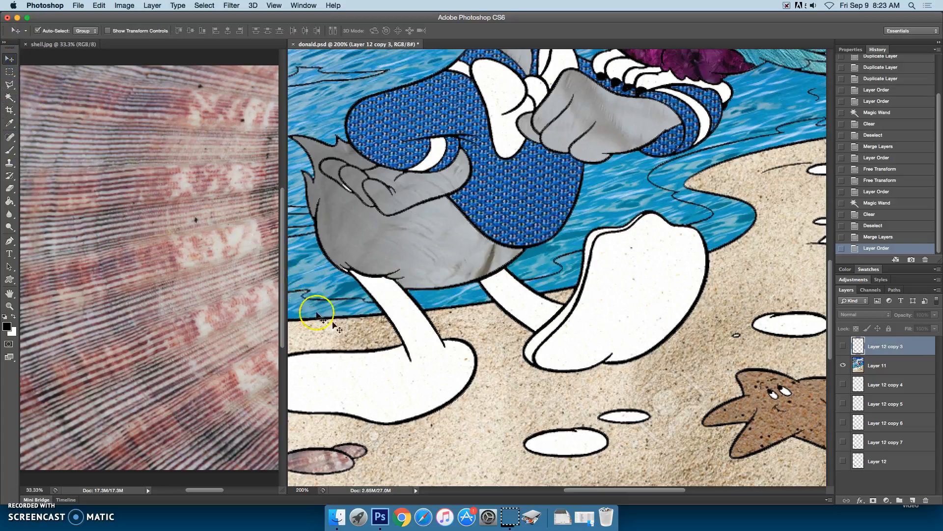
pyautogui.click(844, 346)
pyautogui.moveTo(346, 461); pyautogui.dragTo(579, 434)
# Step: Enlarge the Layer 12 copy 3 texture to about 113%, rotate it about -55° and place its layer beneath the drawing layer
pyautogui.press('super+t')
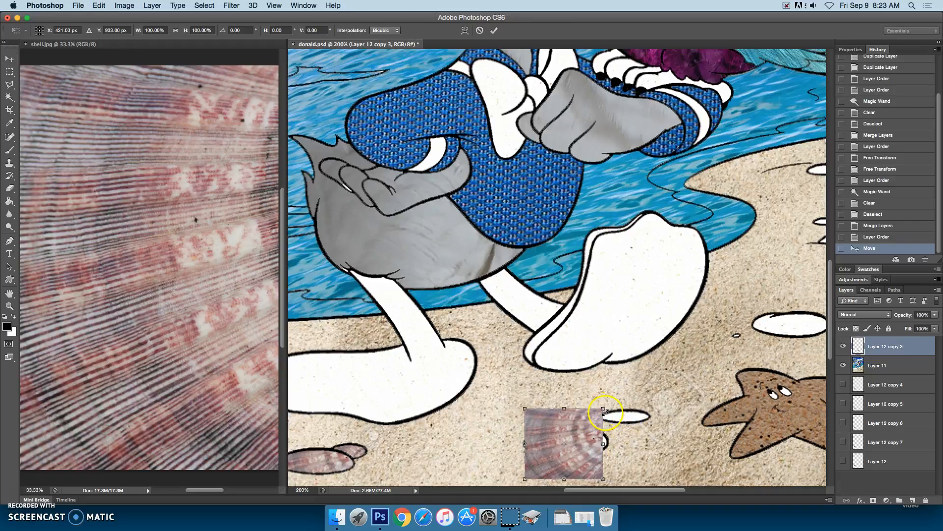
pyautogui.moveTo(600, 409); pyautogui.dragTo(610, 400)
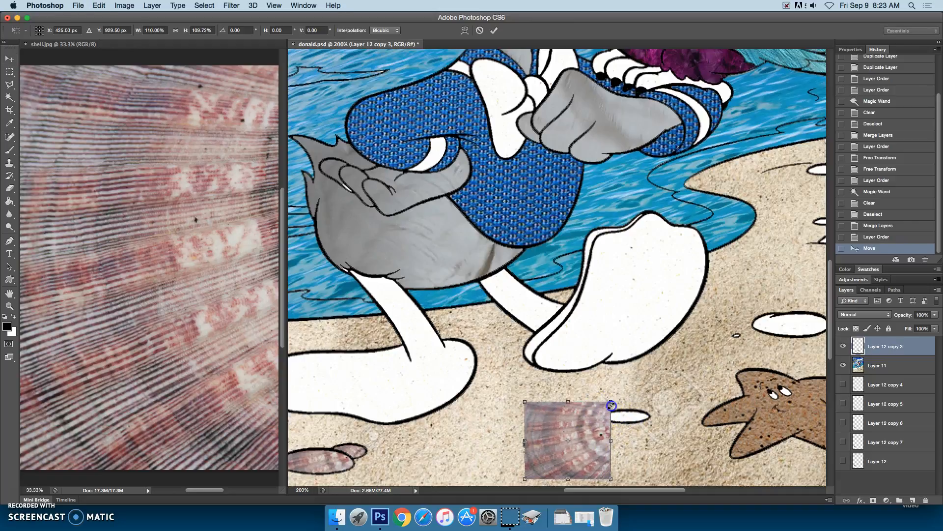
pyautogui.moveTo(578, 432); pyautogui.dragTo(577, 432)
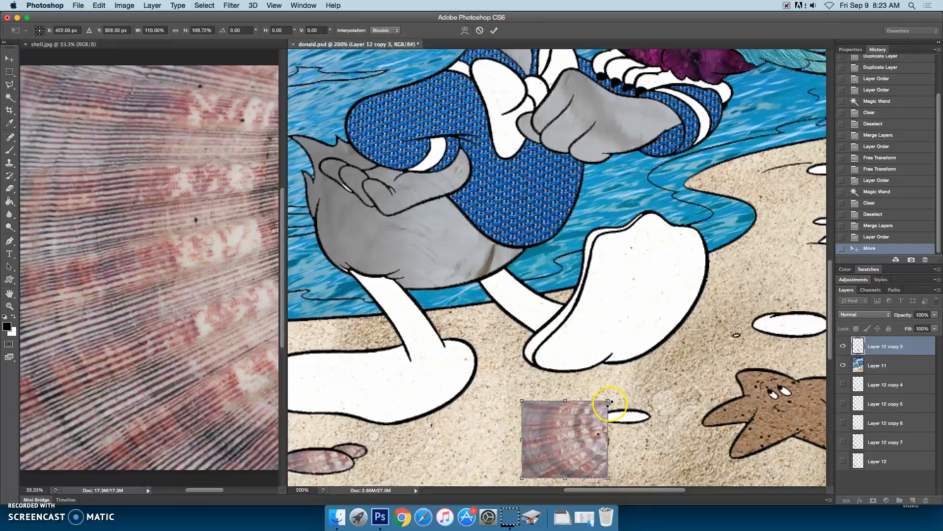
pyautogui.moveTo(607, 402); pyautogui.dragTo(611, 401)
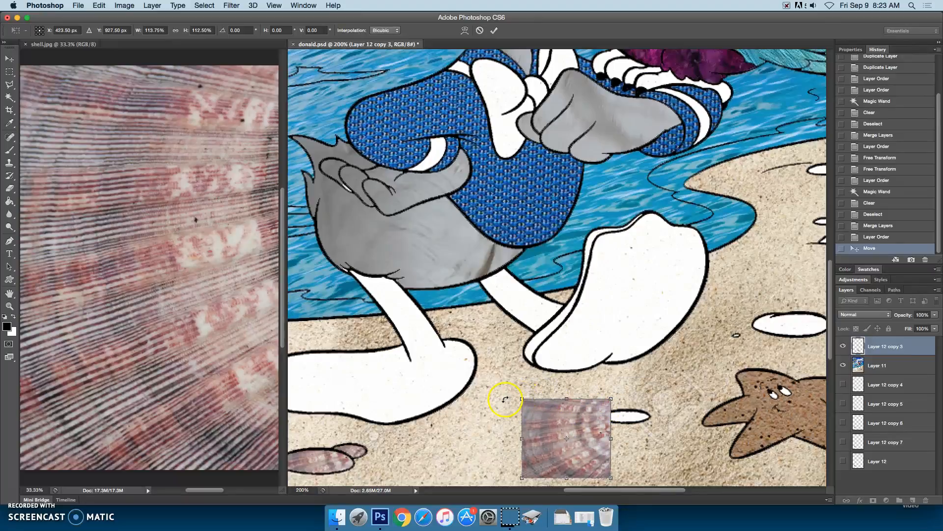
pyautogui.moveTo(516, 396); pyautogui.dragTo(511, 453)
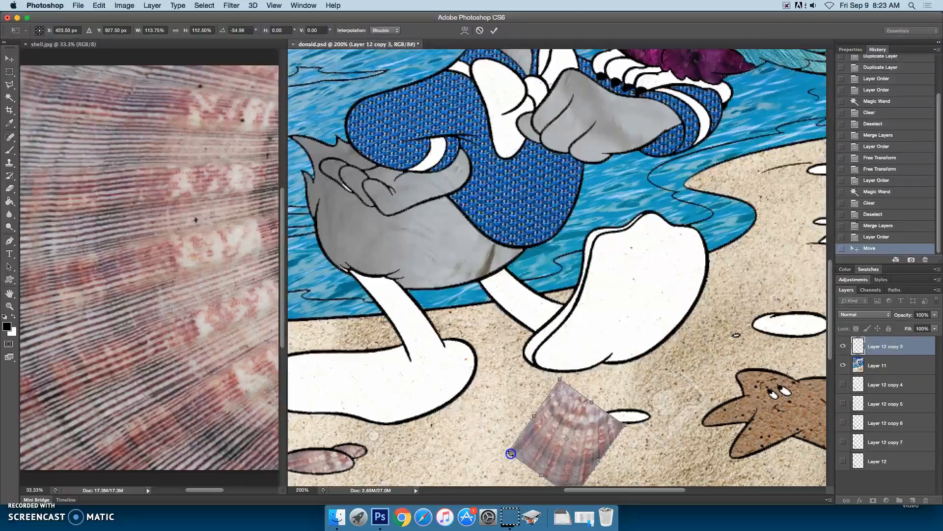
pyautogui.doubleClick(585, 436)
pyautogui.moveTo(906, 347); pyautogui.dragTo(908, 368)
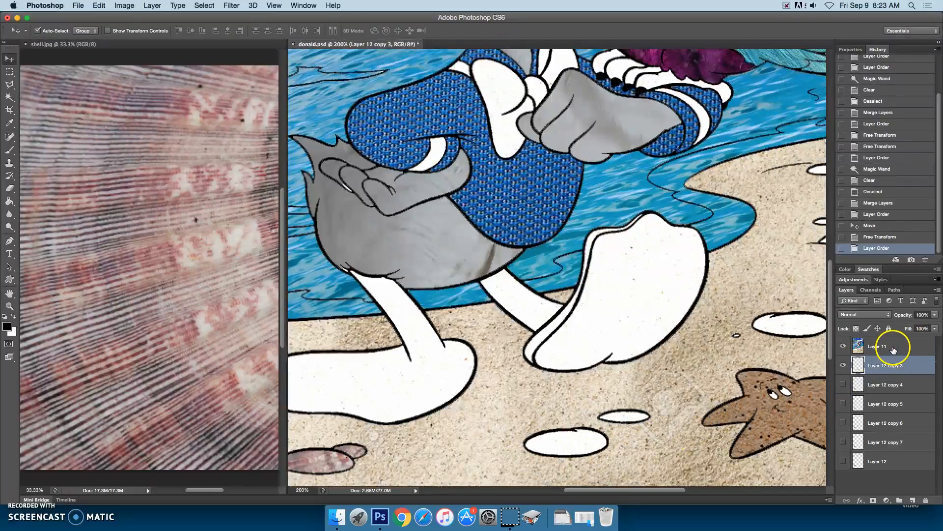
# Step: Clear the larger white shell beneath the front foot from Layer 11 with the Magic Wand and merge Layer 11 with Layer 12 copy 3
pyautogui.click(9, 97)
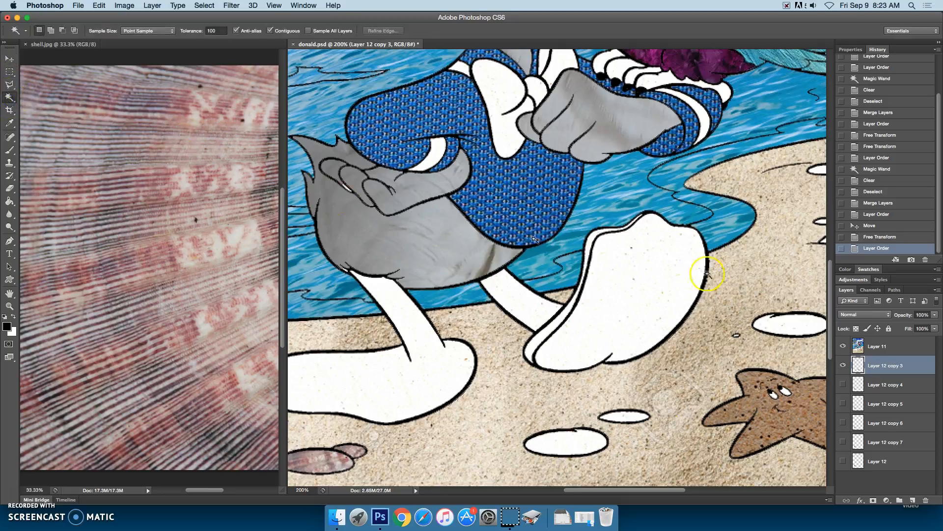
pyautogui.click(916, 345)
pyautogui.click(567, 436)
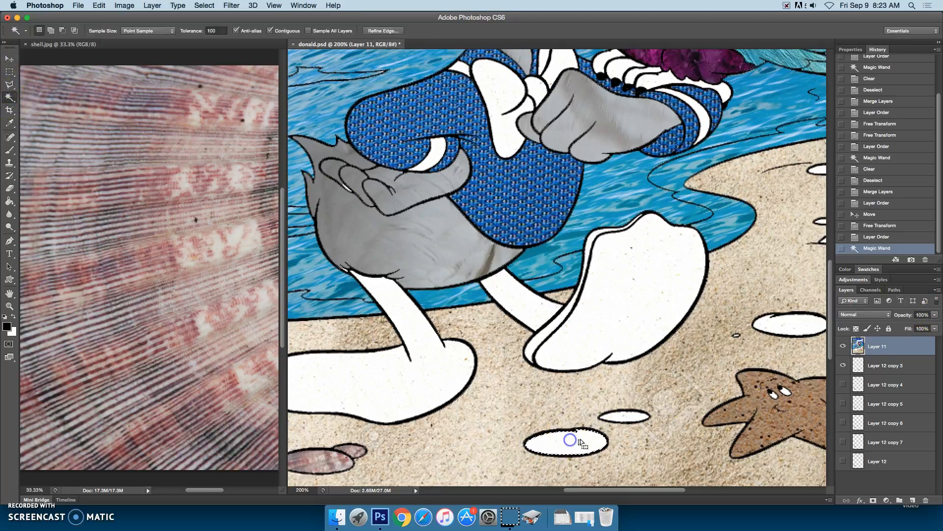
pyautogui.press('BackSpace')
pyautogui.press('super+d')
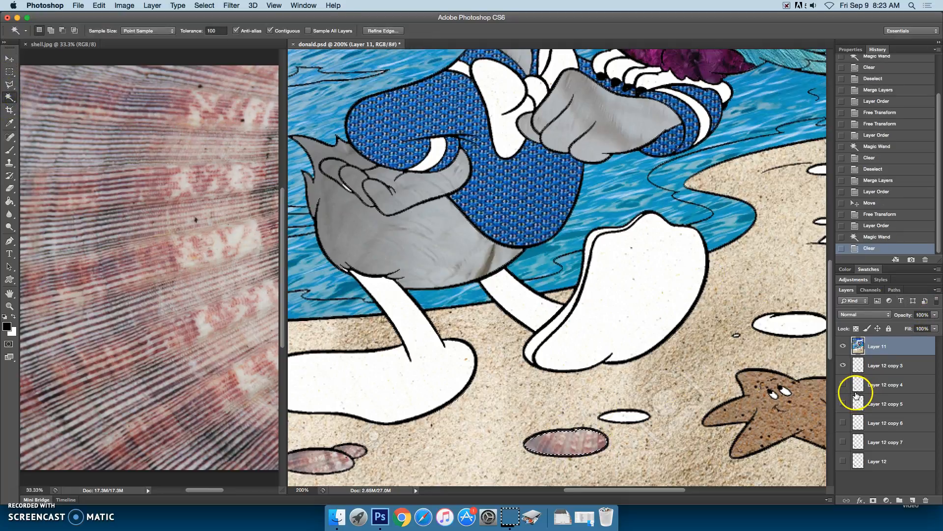
pyautogui.keyDown('shift'); pyautogui.click(910, 369); pyautogui.keyUp('shift')
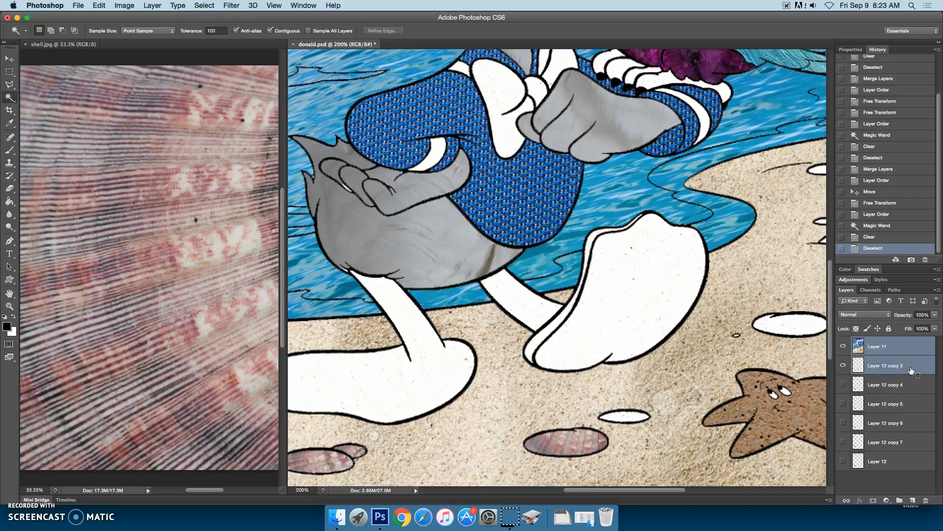
pyautogui.rightClick(910, 370)
pyautogui.click(851, 374)
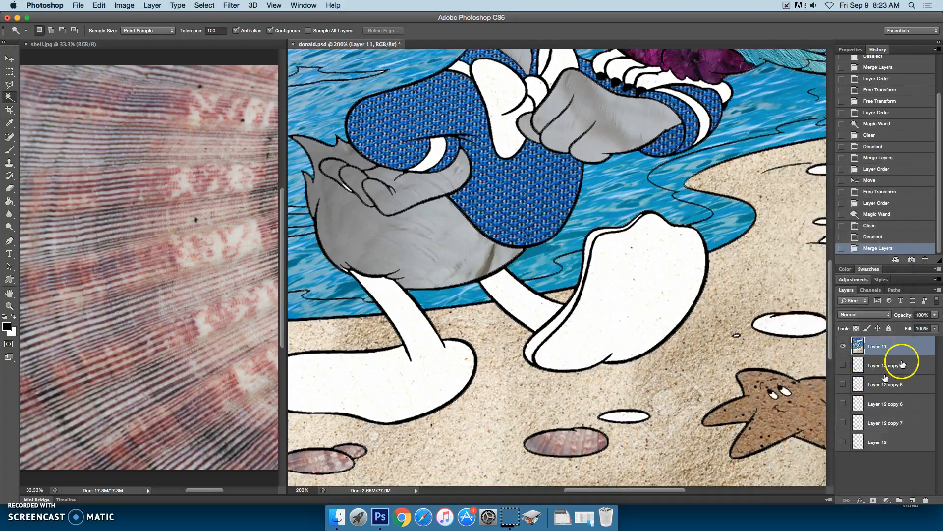
# Step: Show Layer 12 copy 4, raise it above the drawing layer and move its texture near the small white shell beneath the front foot
pyautogui.click(903, 364)
pyautogui.click(843, 365)
pyautogui.moveTo(891, 362); pyautogui.dragTo(891, 344)
pyautogui.click(10, 58)
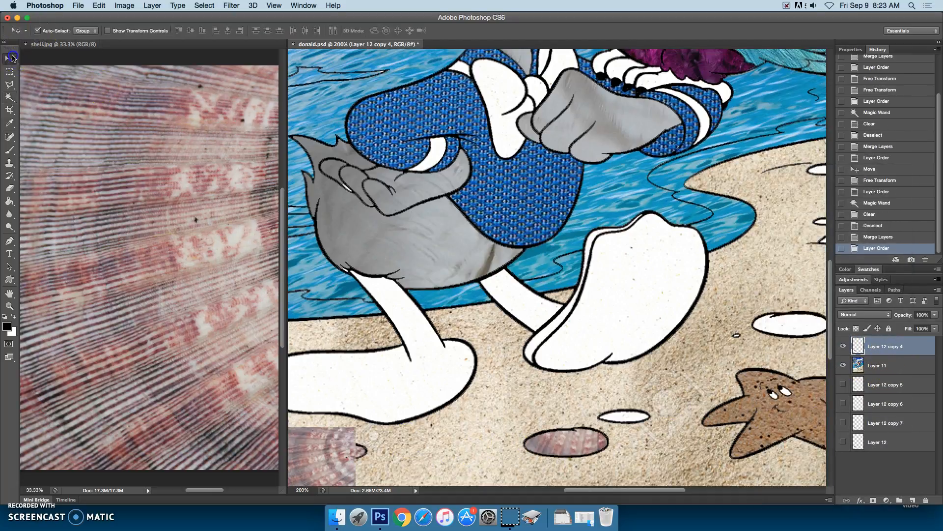
pyautogui.moveTo(368, 447); pyautogui.dragTo(572, 401)
# Step: Shrink the Layer 12 copy 4 texture to about 65%, rotate it about -126° over the small shell and place its layer beneath the drawing
pyautogui.press('super+t')
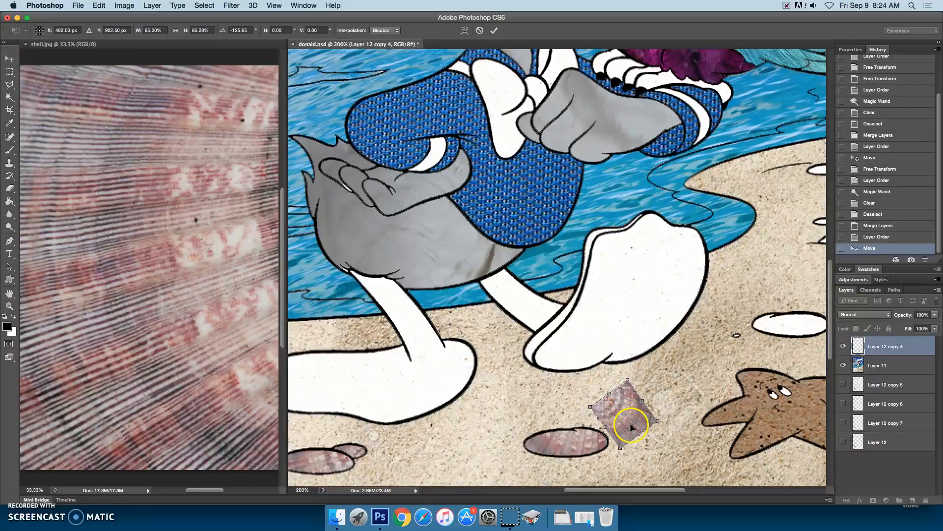
pyautogui.press('Return')
pyautogui.moveTo(891, 347); pyautogui.dragTo(895, 370)
# Step: Clear the small white shell beneath the front foot from Layer 11 with the Magic Wand and merge Layer 11 with Layer 12 copy 4
pyautogui.click(10, 96)
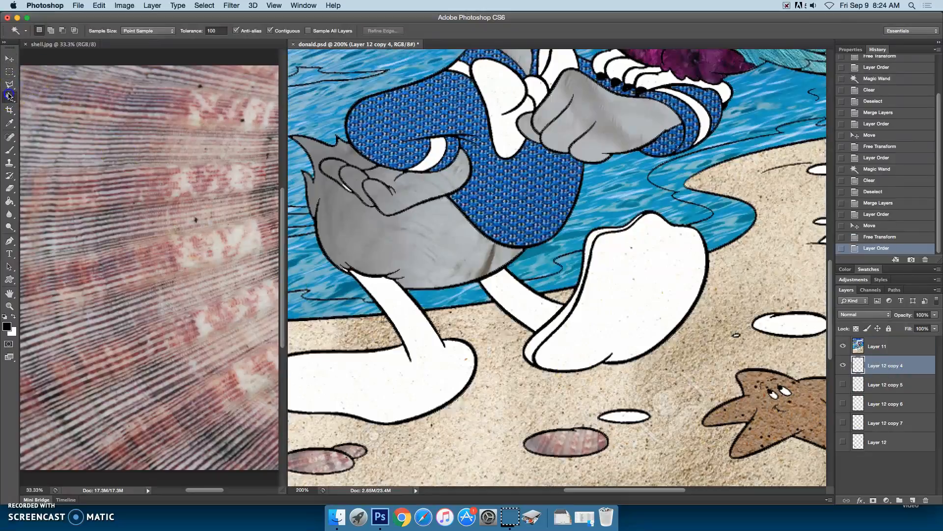
pyautogui.click(891, 344)
pyautogui.click(636, 418)
pyautogui.press('Delete')
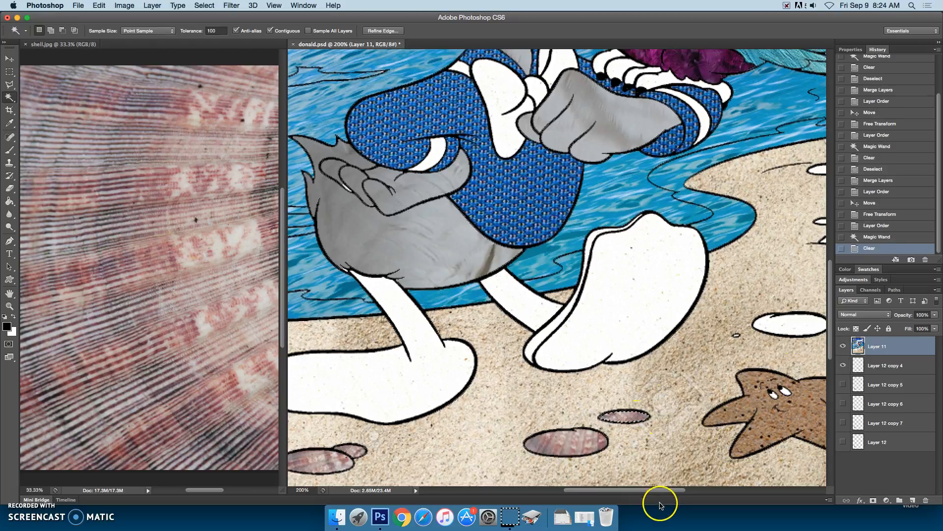
pyautogui.moveTo(659, 490); pyautogui.dragTo(700, 494)
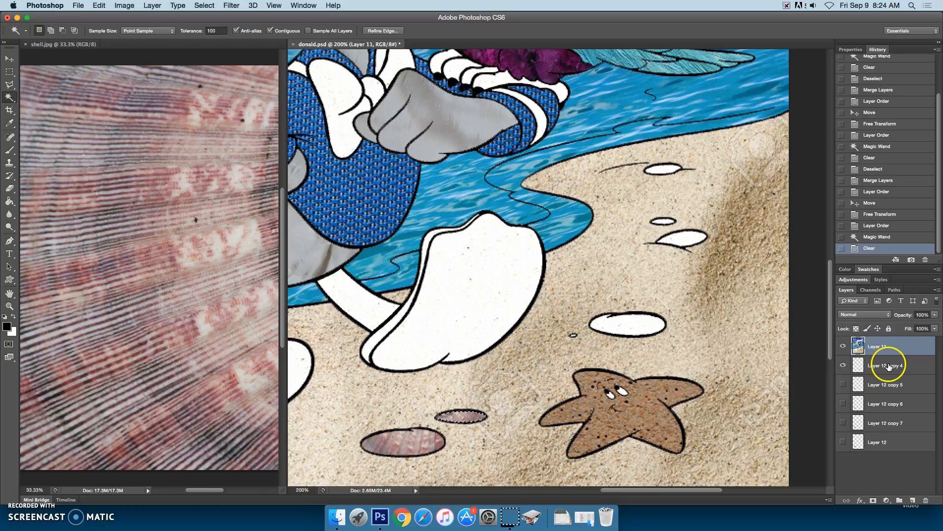
pyautogui.keyDown('shift'); pyautogui.click(889, 366); pyautogui.keyUp('shift')
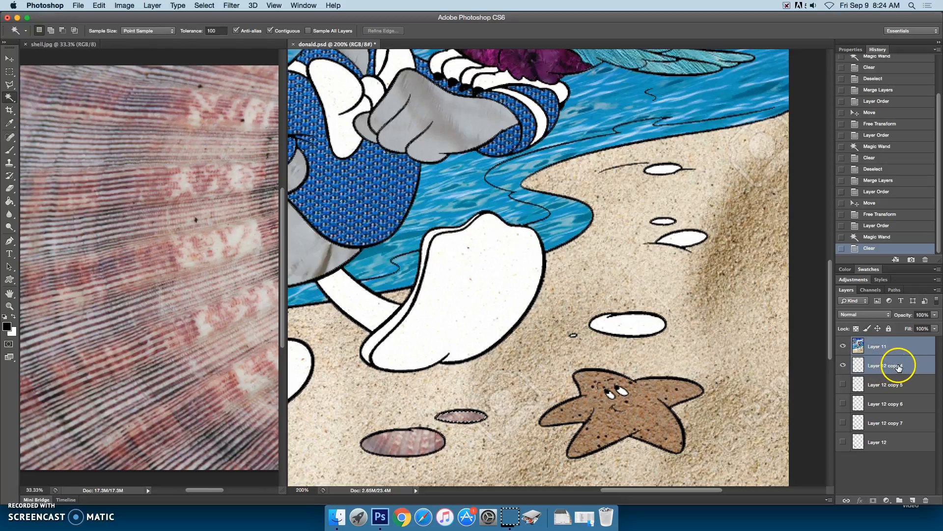
pyautogui.rightClick(898, 366)
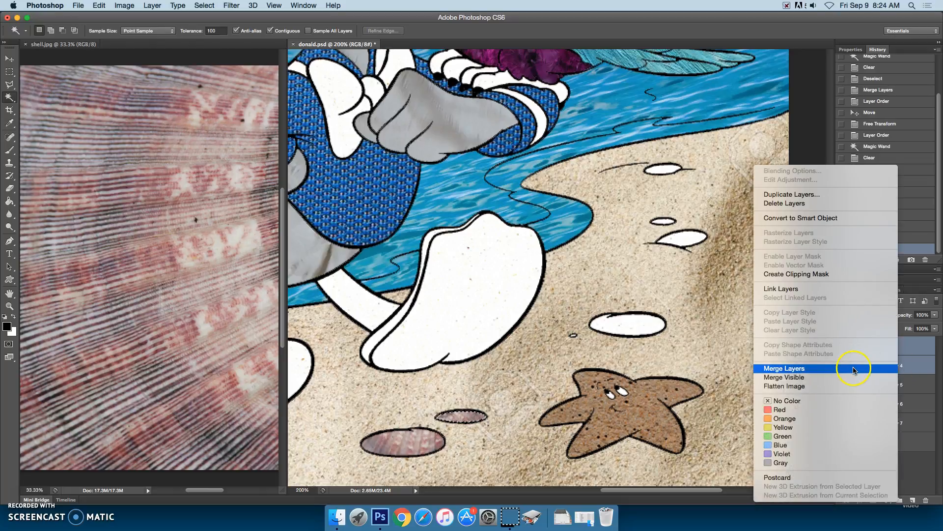
pyautogui.click(854, 370)
# Step: Show Layer 12 copy 5, raise it above the drawing layer and remove the remaining shell selection
pyautogui.click(880, 365)
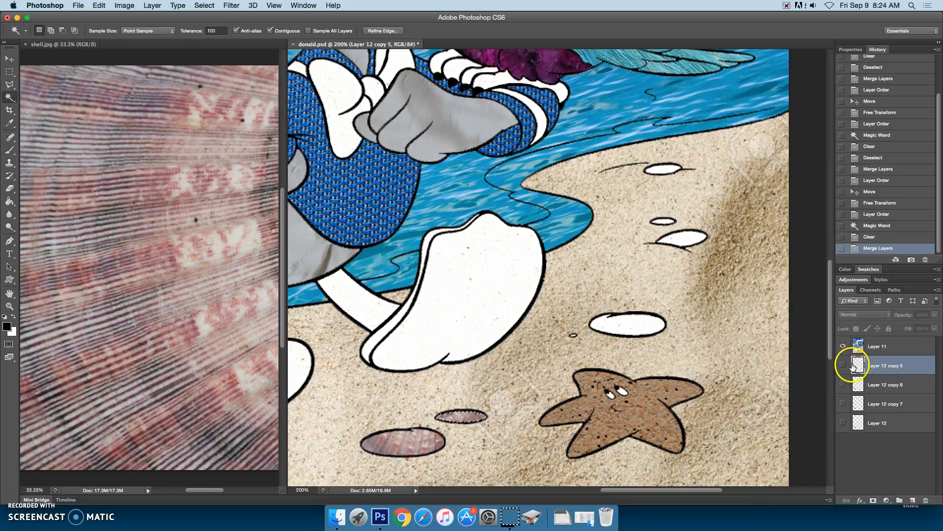
pyautogui.moveTo(902, 366); pyautogui.dragTo(903, 344)
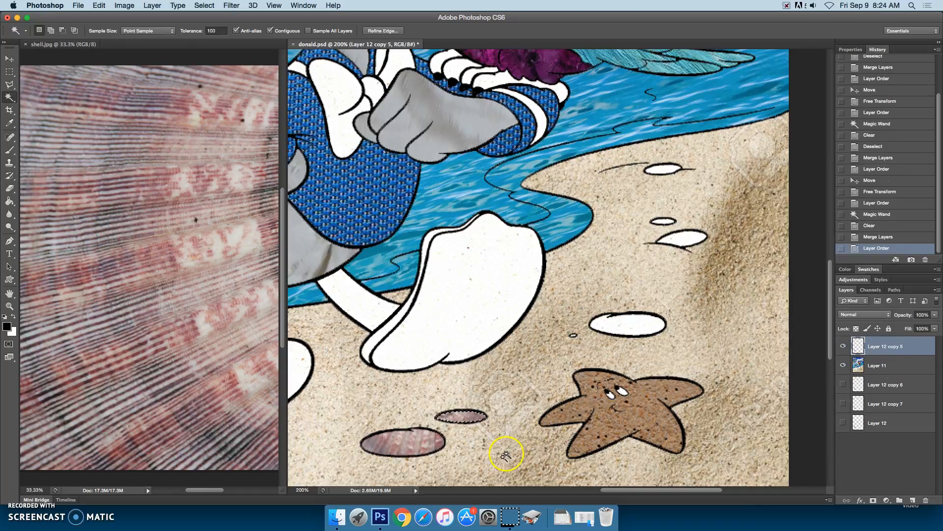
pyautogui.hotkey('ctrl', 'd')
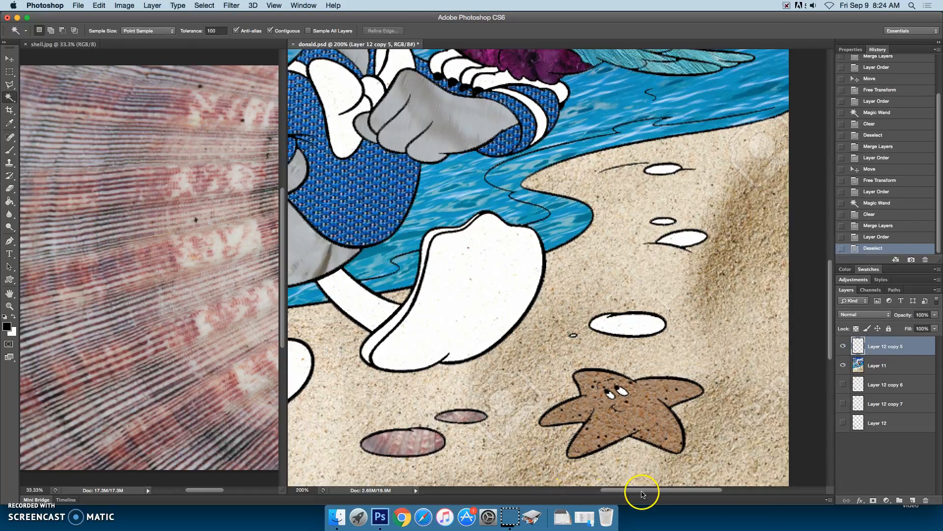
pyautogui.moveTo(641, 490); pyautogui.dragTo(612, 491)
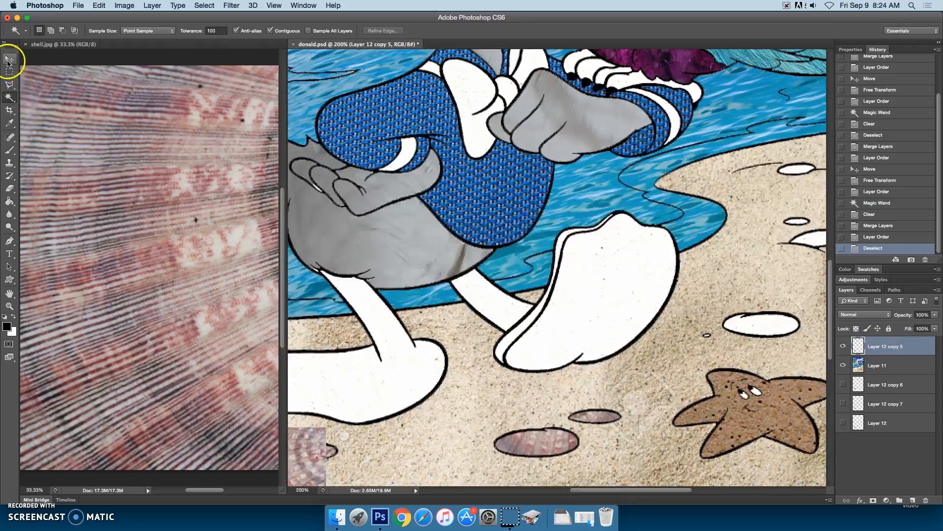
# Step: Move the Layer 12 copy 5 texture over the white shell above the starfish and place its layer beneath the drawing layer
pyautogui.click(9, 59)
pyautogui.moveTo(315, 457); pyautogui.dragTo(801, 315)
pyautogui.moveTo(634, 489); pyautogui.dragTo(664, 491)
pyautogui.moveTo(661, 356); pyautogui.dragTo(660, 353)
pyautogui.moveTo(890, 345); pyautogui.dragTo(891, 369)
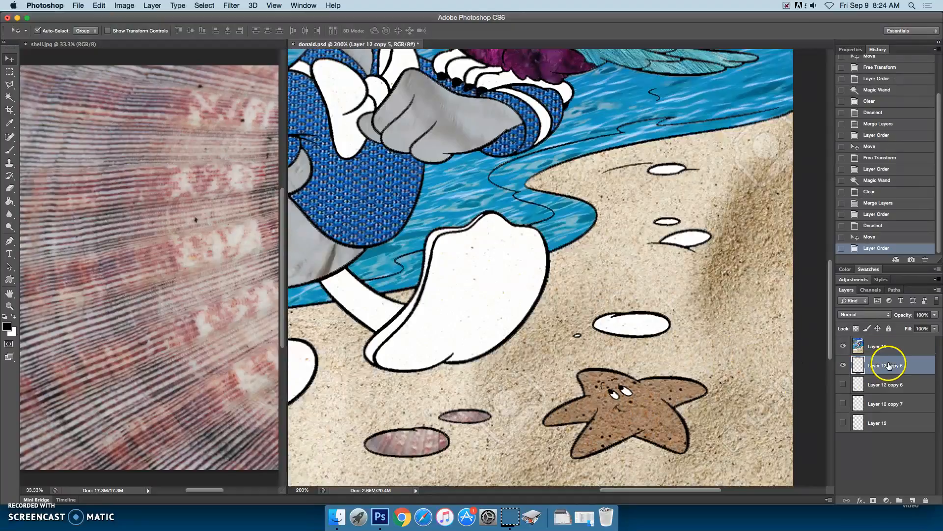
# Step: Clear the white shell above the starfish from Layer 11 with the Magic Wand, merge Layer 11 with Layer 12 copy 5 and deselect
pyautogui.click(852, 350)
pyautogui.click(10, 98)
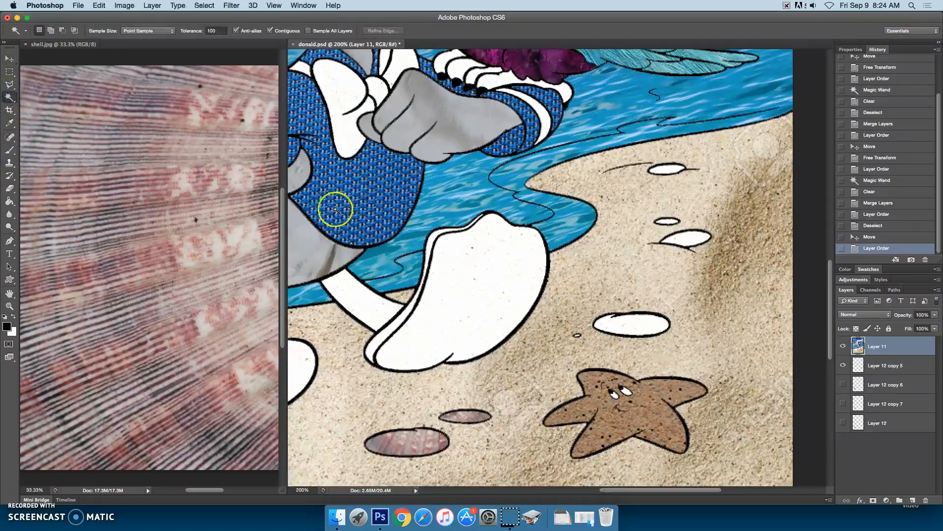
pyautogui.click(618, 319)
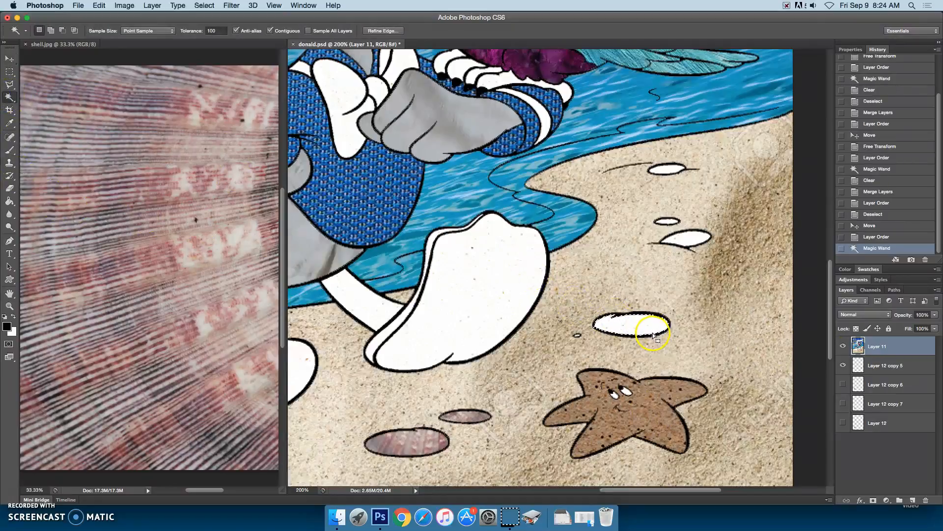
pyautogui.press('BackSpace')
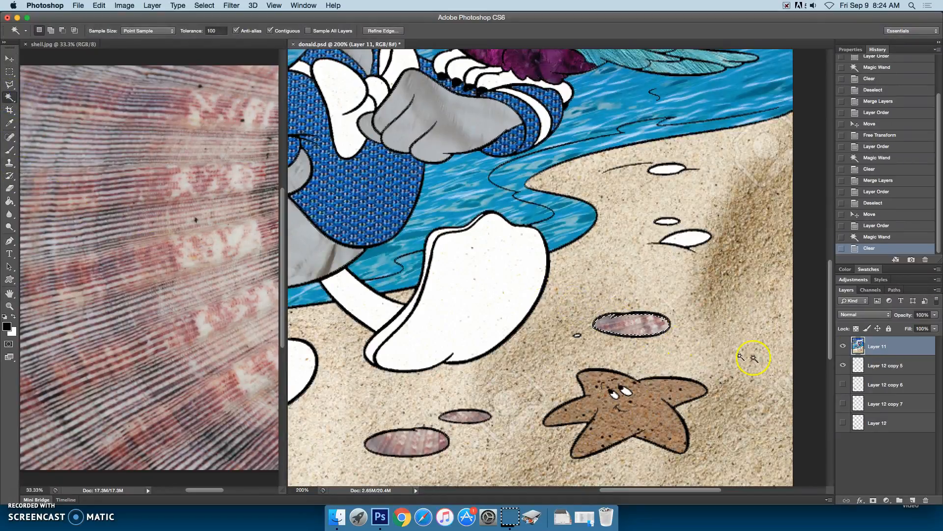
pyautogui.keyDown('shift'); pyautogui.click(894, 367); pyautogui.keyUp('shift')
pyautogui.rightClick(900, 367)
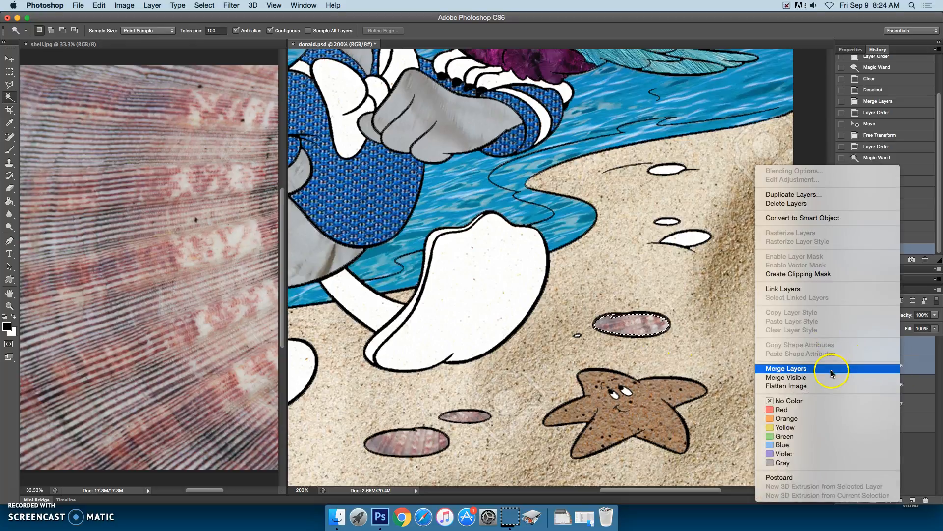
pyautogui.click(830, 369)
pyautogui.press('super+d')
# Step: Raise Layer 12 copy 6 above the drawing layer and move its texture over the larger white shell of the pair above the starfish
pyautogui.moveTo(898, 365); pyautogui.dragTo(893, 345)
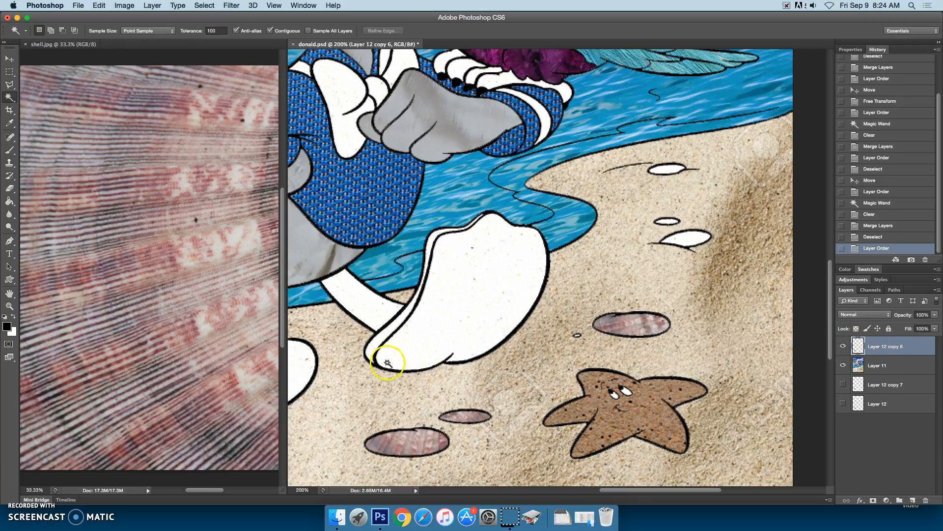
pyautogui.moveTo(629, 486); pyautogui.dragTo(581, 487)
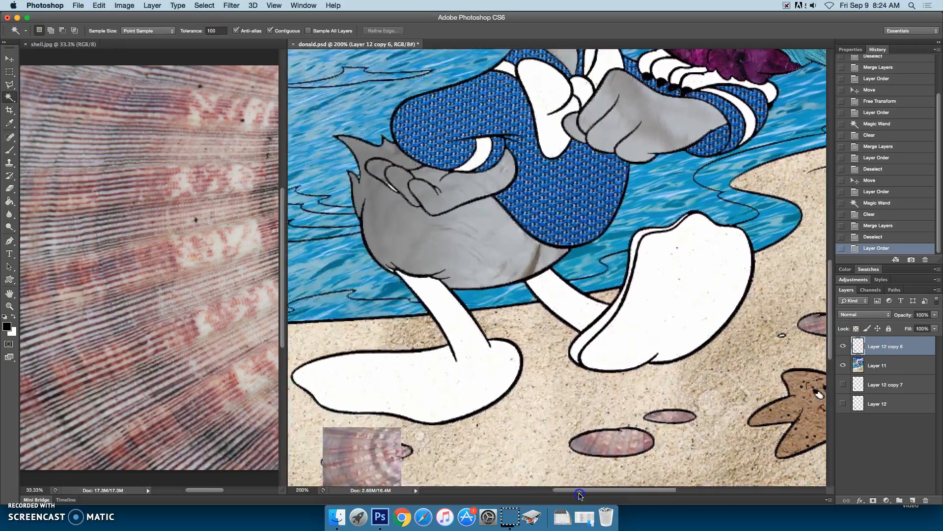
pyautogui.click(10, 60)
pyautogui.moveTo(364, 436); pyautogui.dragTo(730, 298)
pyautogui.hscroll(10, 605, 491)
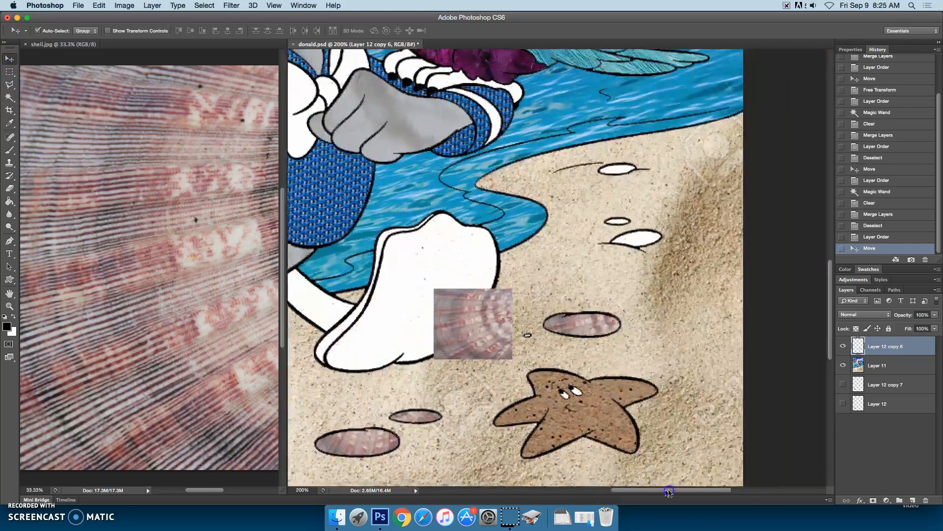
pyautogui.moveTo(469, 328); pyautogui.dragTo(628, 252)
# Step: Scale the texture to about 56% by 69%, rotate it about -95°, fit it over the shell and place its layer beneath Layer 11
pyautogui.press('super+t')
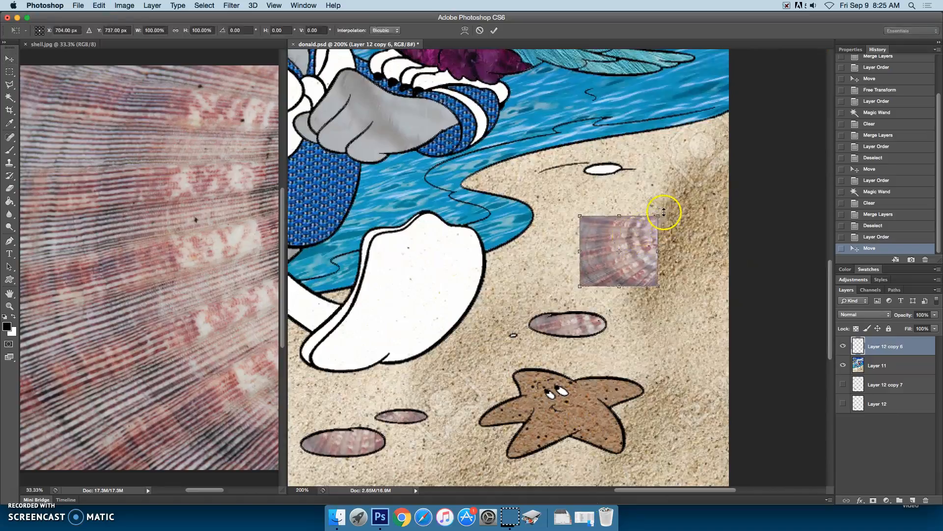
pyautogui.moveTo(658, 215); pyautogui.dragTo(620, 224)
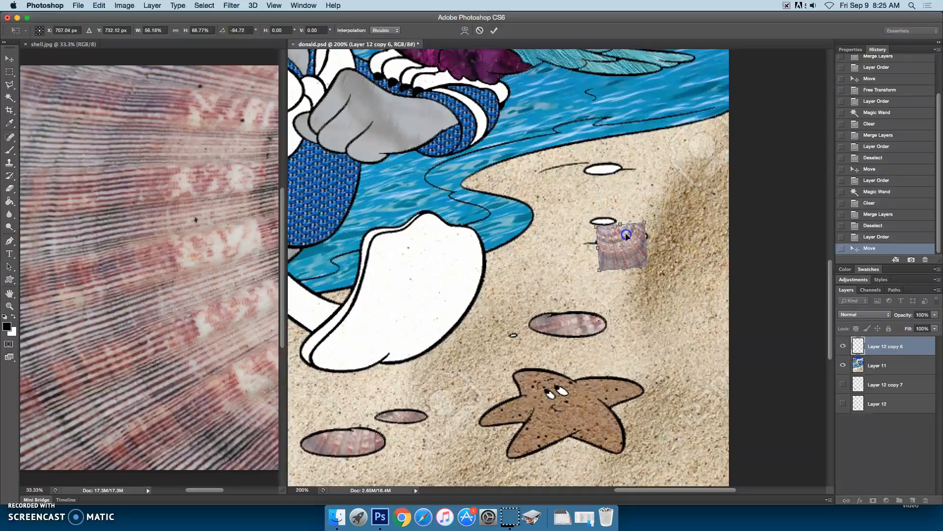
pyautogui.doubleClick(632, 242)
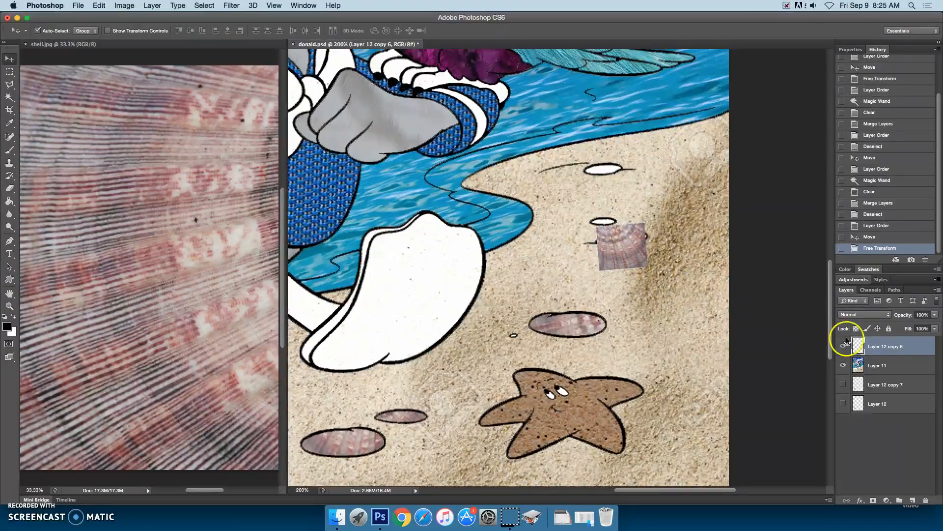
pyautogui.moveTo(890, 356); pyautogui.dragTo(891, 373)
pyautogui.doubleClick(889, 348)
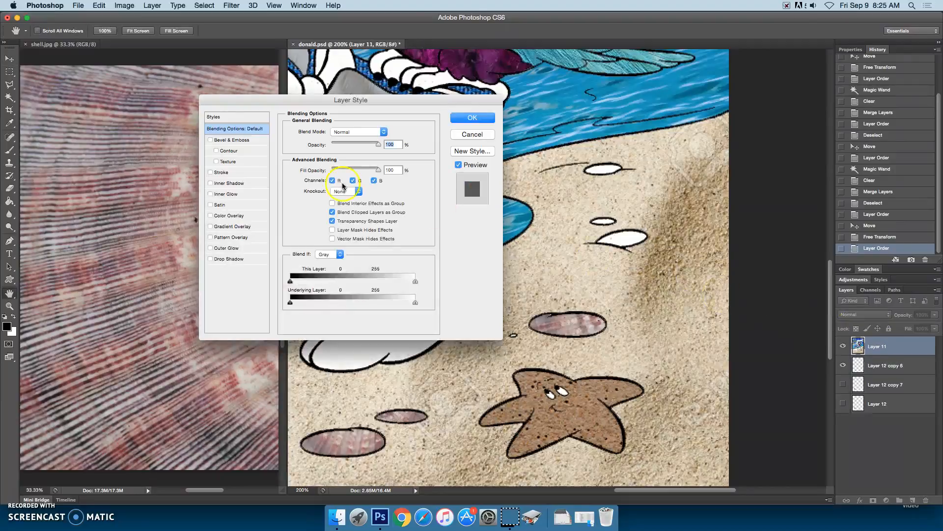
pyautogui.click(459, 134)
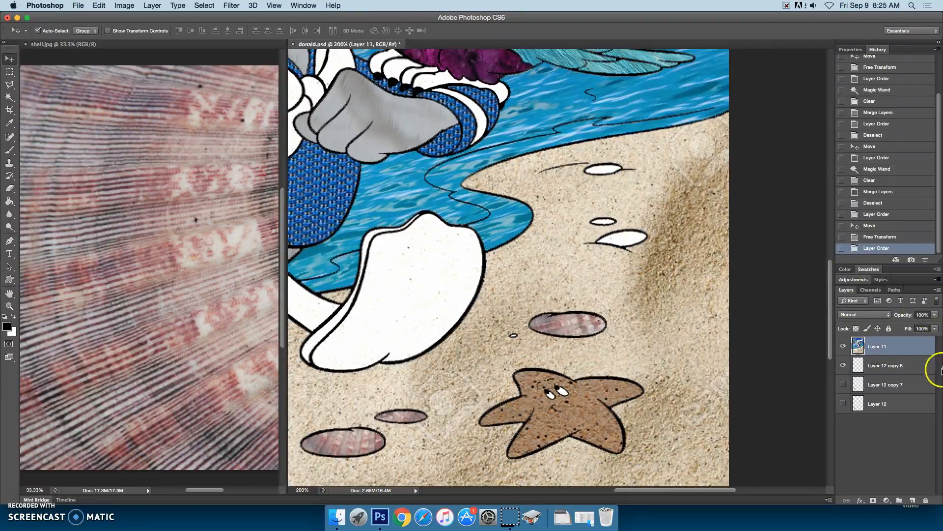
# Step: Clear the pair's larger white shell from Layer 11 with the Magic Wand, merge Layer 11 with Layer 12 copy 6 and deselect
pyautogui.click(12, 100)
pyautogui.click(629, 240)
pyautogui.press('Delete')
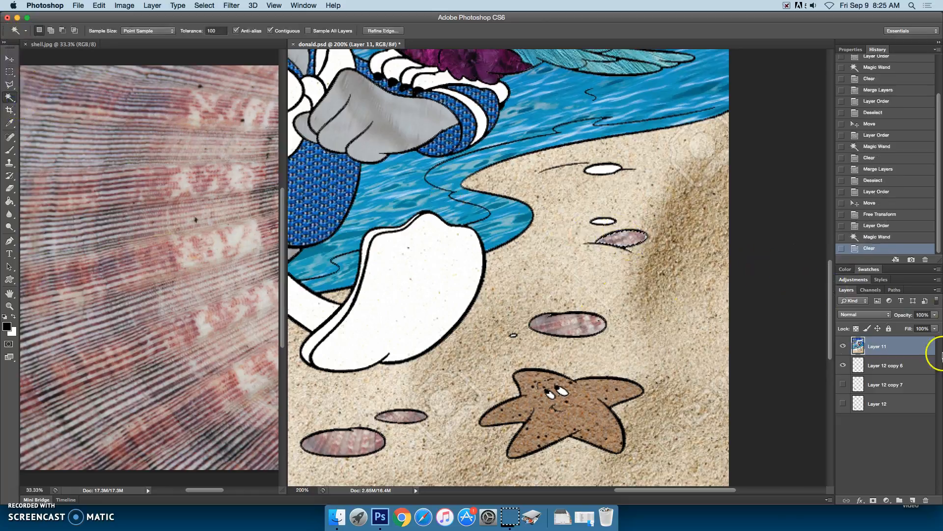
pyautogui.keyDown('shift'); pyautogui.click(910, 365); pyautogui.keyUp('shift')
pyautogui.rightClick(910, 366)
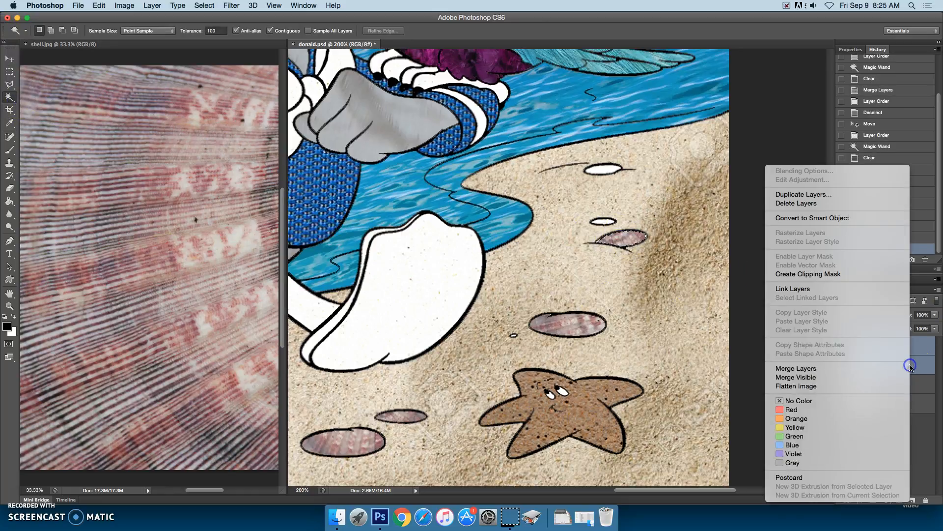
pyautogui.click(845, 368)
pyautogui.hotkey('ctrl', 'd')
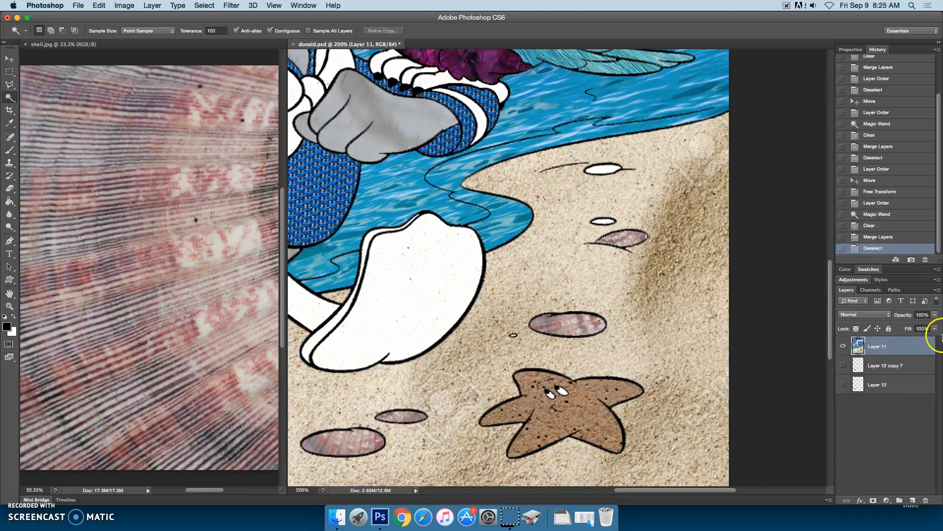
# Step: Show Layer 12 copy 7, raise it above the drawing layer and move its texture over the pair's smaller white shell
pyautogui.click(844, 366)
pyautogui.moveTo(895, 373); pyautogui.dragTo(892, 348)
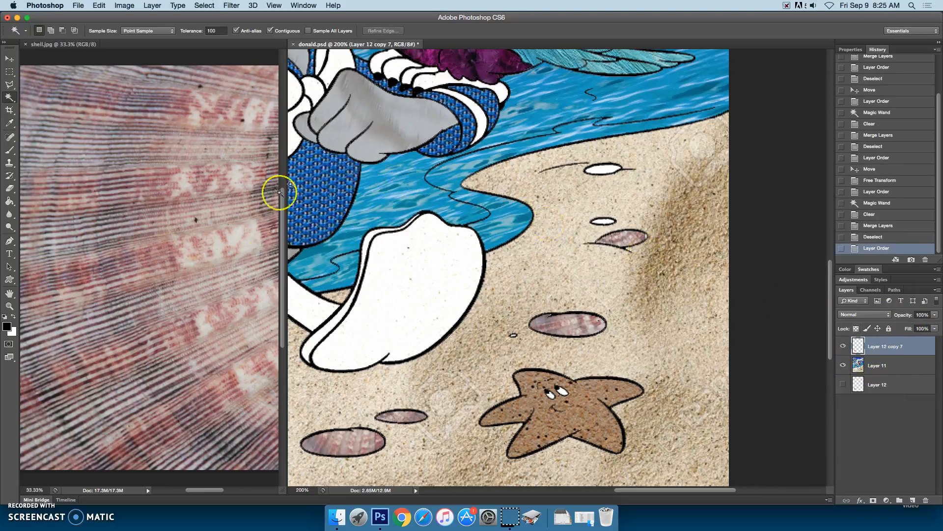
pyautogui.hscroll(-10, 634, 489)
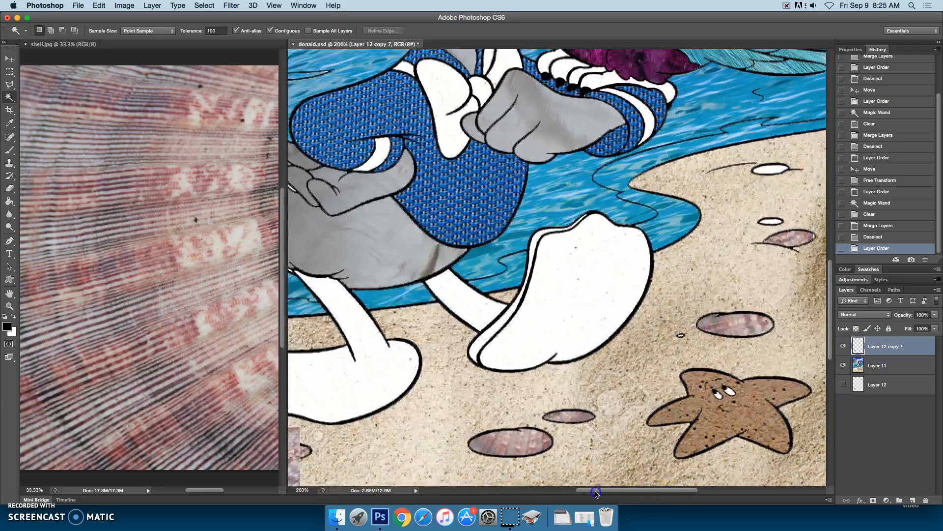
pyautogui.click(11, 59)
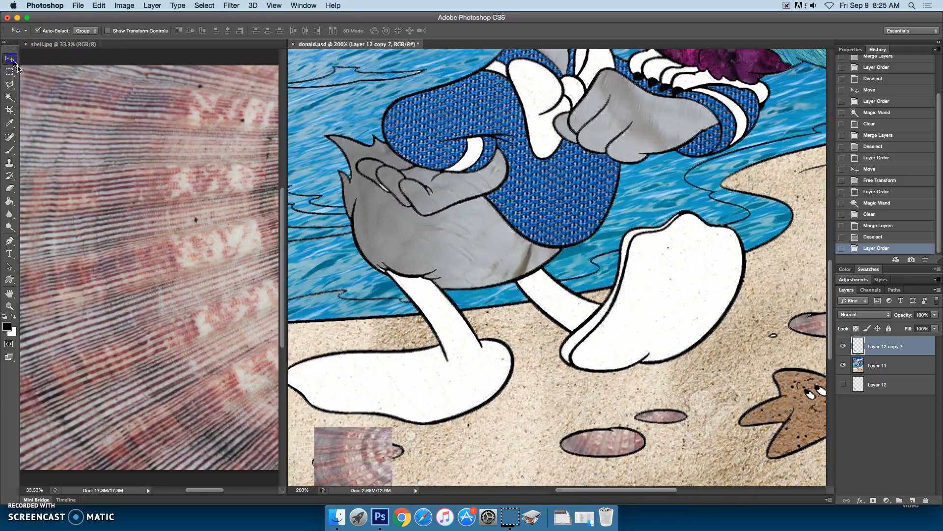
pyautogui.moveTo(349, 439); pyautogui.dragTo(754, 307)
pyautogui.moveTo(634, 490); pyautogui.dragTo(702, 493)
pyautogui.moveTo(491, 339); pyautogui.dragTo(586, 234)
# Step: Scale the Layer 12 copy 7 texture to about 39% over the small shell and place its layer beneath Layer 11
pyautogui.press('super+t')
pyautogui.moveTo(613, 197); pyautogui.dragTo(586, 214)
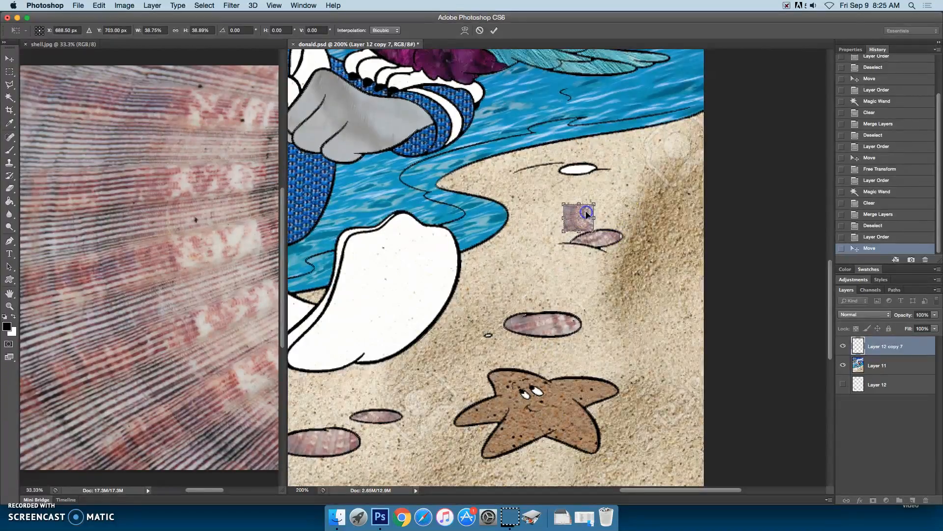
pyautogui.press('Return')
pyautogui.moveTo(885, 346); pyautogui.dragTo(890, 367)
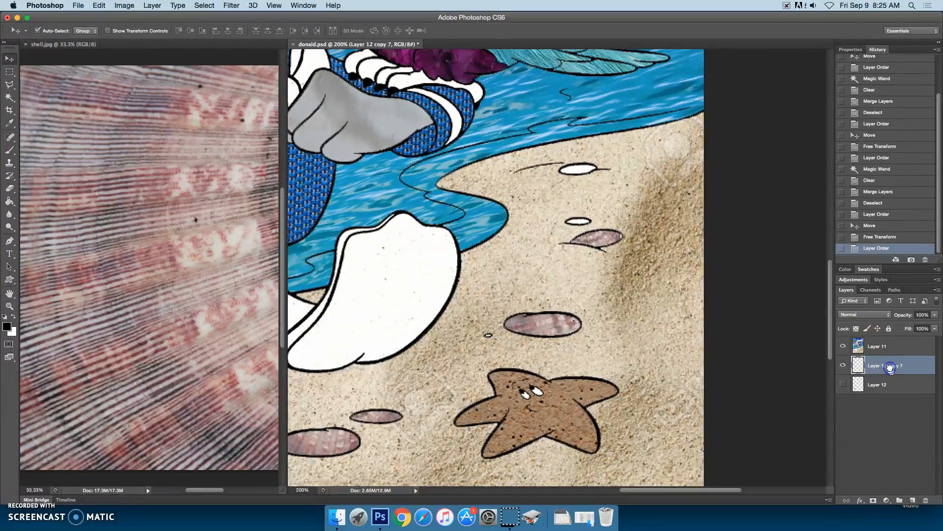
# Step: Clear the pair's smaller white shell from Layer 11 with the Magic Wand, deselect and merge Layer 11 with Layer 12 copy 7
pyautogui.click(888, 353)
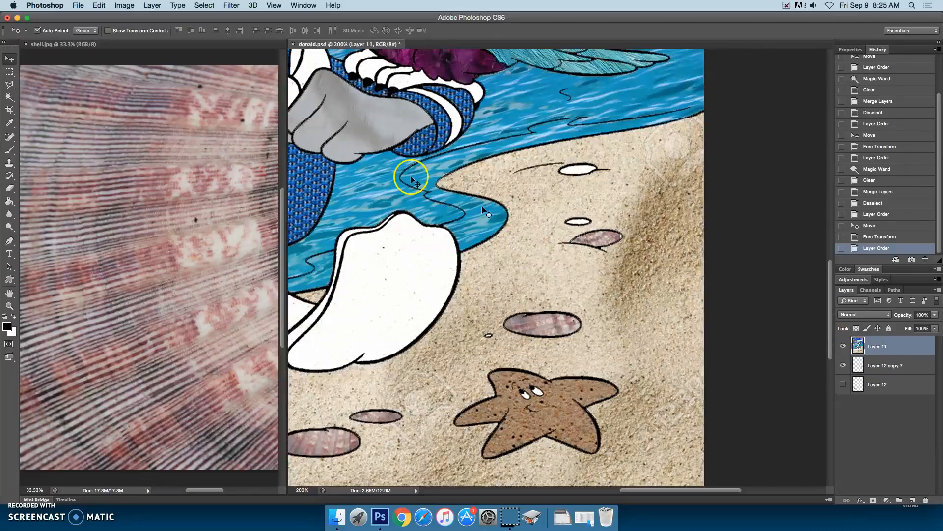
pyautogui.click(9, 97)
pyautogui.click(589, 221)
pyautogui.press('Delete')
pyautogui.press('super+d')
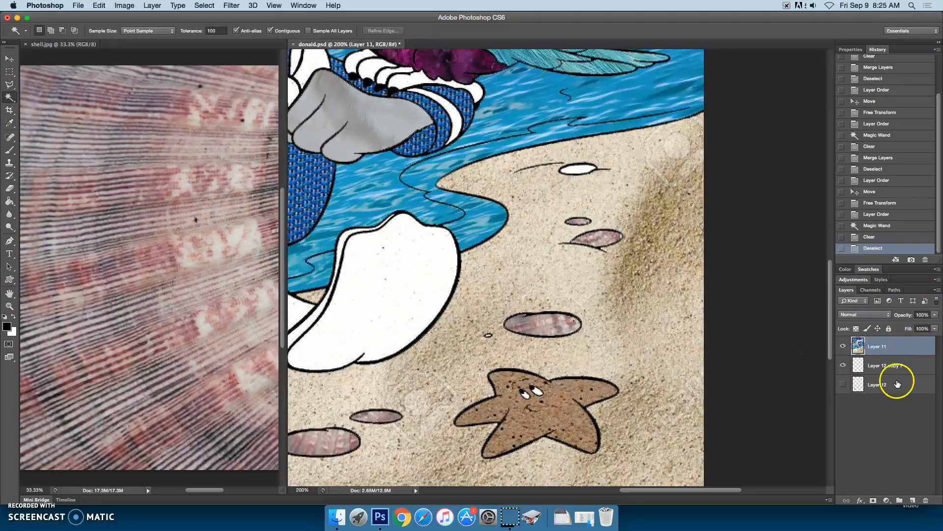
pyautogui.keyDown('shift'); pyautogui.click(901, 367); pyautogui.keyUp('shift')
pyautogui.rightClick(902, 366)
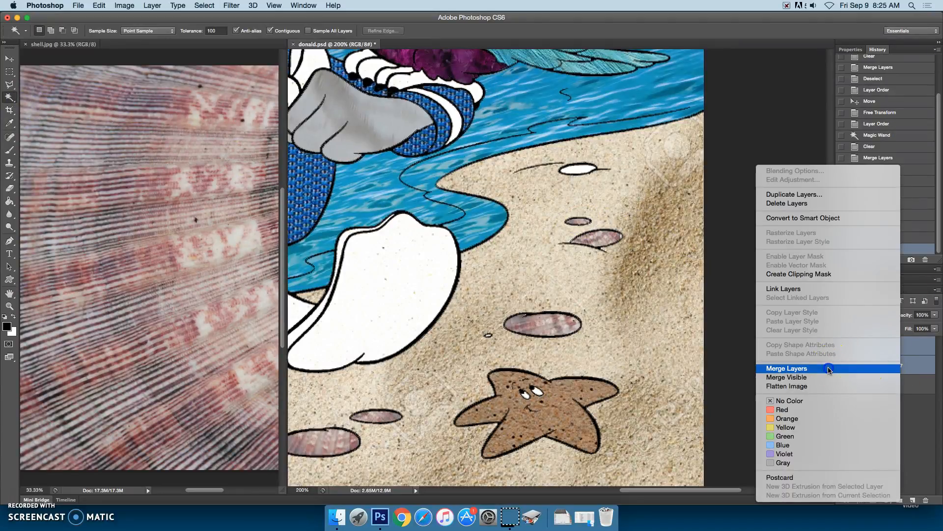
pyautogui.click(831, 364)
# Step: Show Layer 12, raise it above the drawing layer and move its texture next to the last white shell near the shoreline
pyautogui.click(844, 365)
pyautogui.moveTo(884, 369); pyautogui.dragTo(881, 344)
pyautogui.moveTo(727, 490); pyautogui.dragTo(671, 491)
pyautogui.click(10, 58)
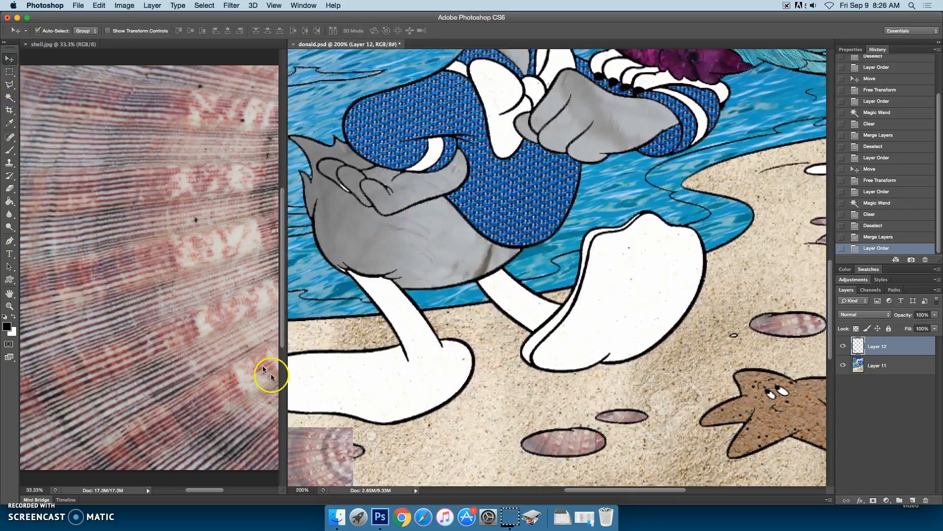
pyautogui.moveTo(325, 438); pyautogui.dragTo(805, 165)
pyautogui.moveTo(634, 490); pyautogui.dragTo(678, 489)
# Step: Scale down the Layer 12 texture, position it over the white shell nearest the shoreline and place Layer 11 above it
pyautogui.press('super+t')
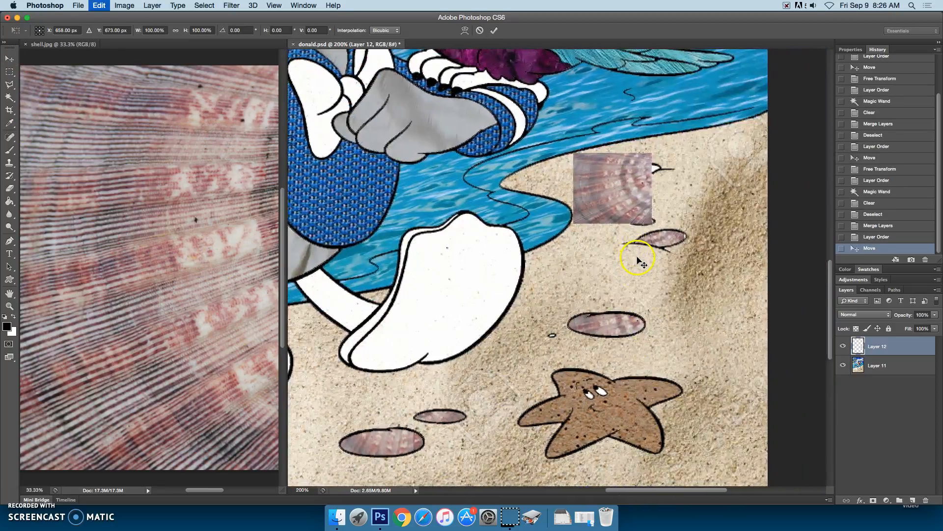
pyautogui.moveTo(650, 155); pyautogui.dragTo(612, 188)
pyautogui.moveTo(611, 191); pyautogui.dragTo(607, 194)
pyautogui.moveTo(592, 206); pyautogui.dragTo(642, 169)
pyautogui.press('Return')
pyautogui.moveTo(877, 365); pyautogui.dragTo(878, 343)
# Step: Clear the white shell nearest the shoreline from Layer 11 with the Magic Wand and merge Layer 11 with Layer 12
pyautogui.click(10, 97)
pyautogui.click(643, 167)
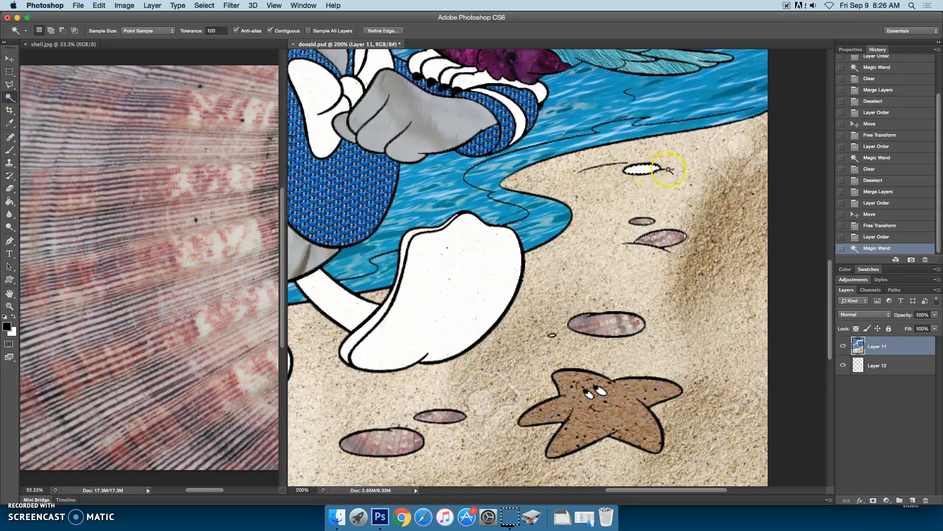
pyautogui.press('Delete')
pyautogui.keyDown('shift'); pyautogui.click(879, 365); pyautogui.keyUp('shift')
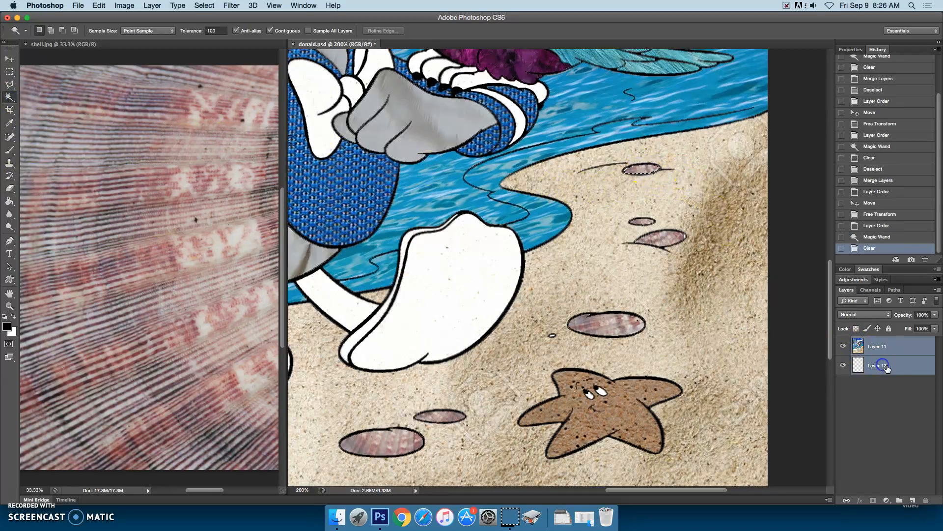
pyautogui.rightClick(885, 367)
pyautogui.click(828, 368)
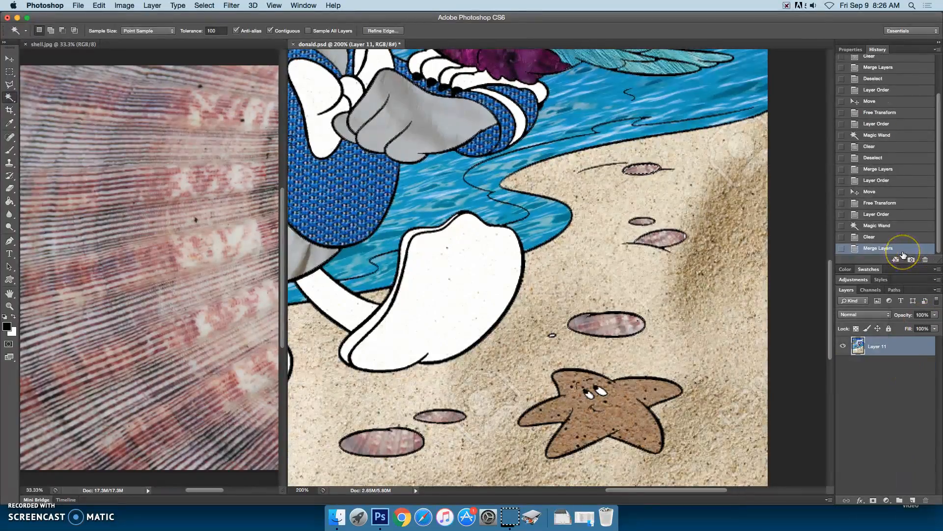
# Step: Set the foreground color to a pale blue (about a7b5dc) sampled from the sky beside the palm tree
pyautogui.press('super+equal')
pyautogui.press('super+0')
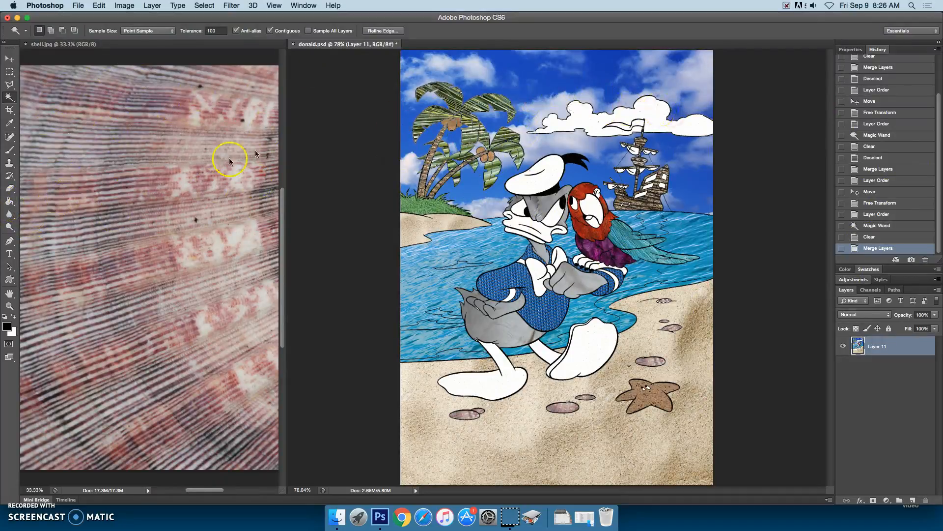
pyautogui.click(8, 327)
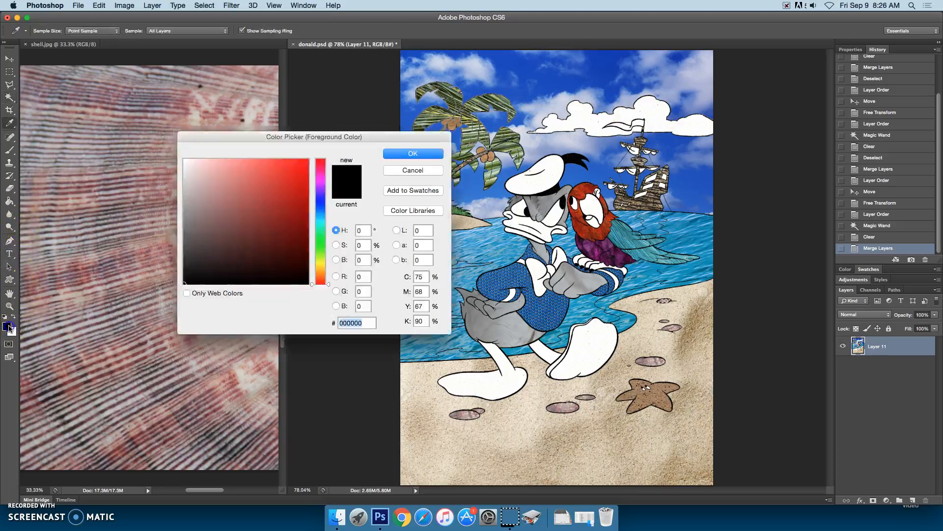
pyautogui.click(533, 100)
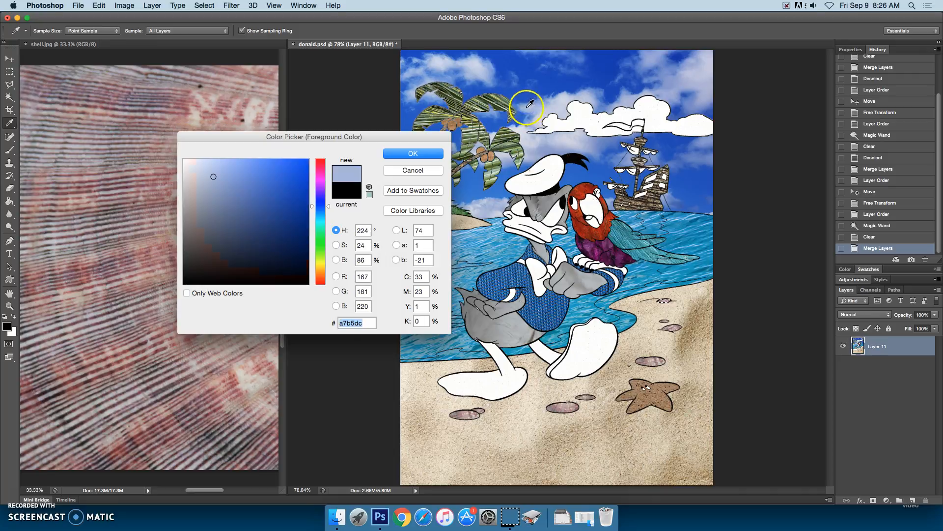
pyautogui.click(413, 154)
# Step: Select the large white cloud behind the ship with the Magic Wand and fill it with the pale blue using the Paint Bucket
pyautogui.press('w')
pyautogui.click(10, 201)
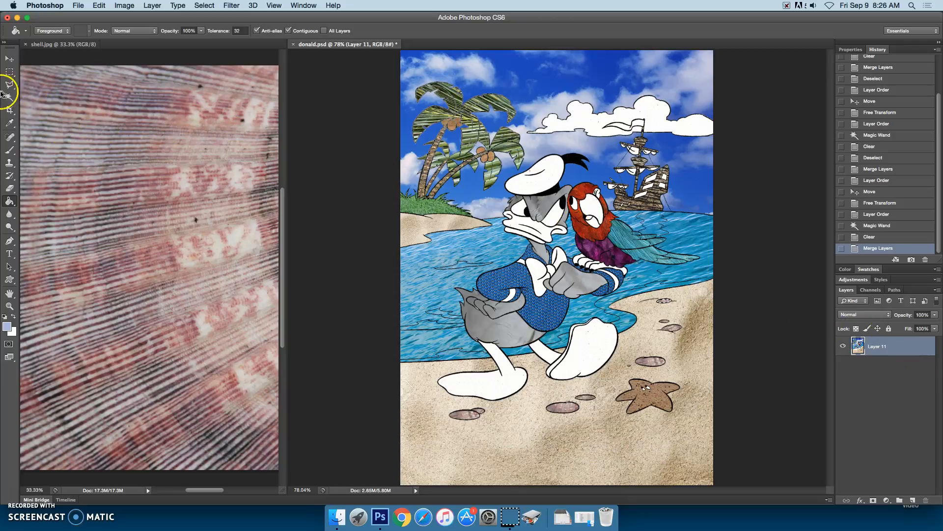
pyautogui.click(6, 97)
pyautogui.click(640, 129)
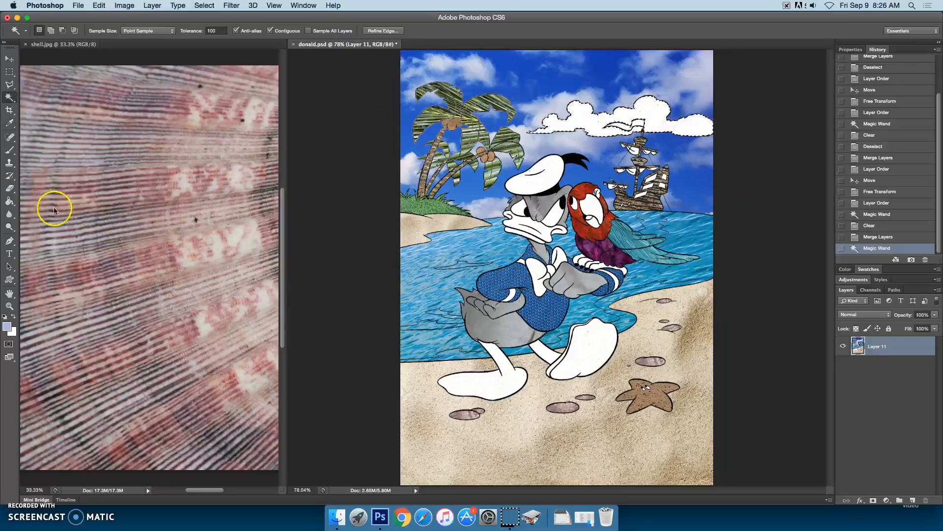
pyautogui.click(7, 201)
pyautogui.click(616, 106)
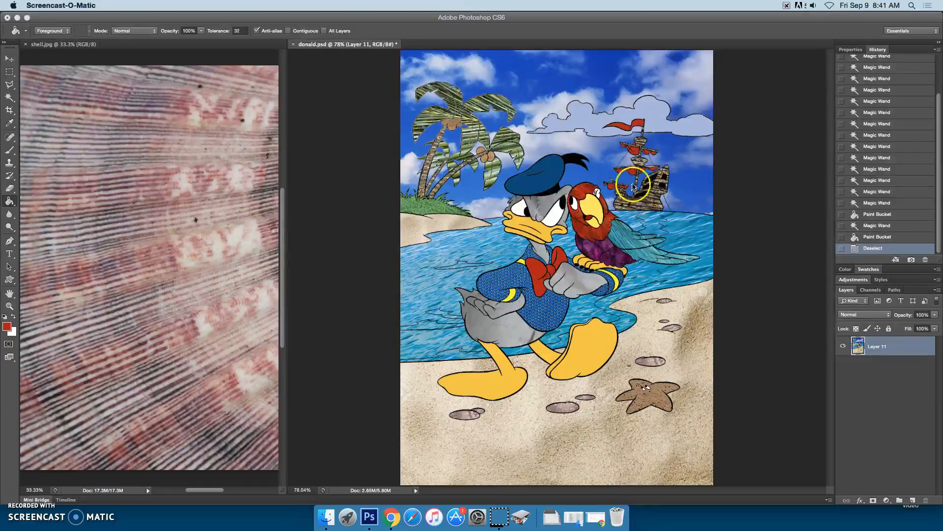
pyautogui.click(44, 102)
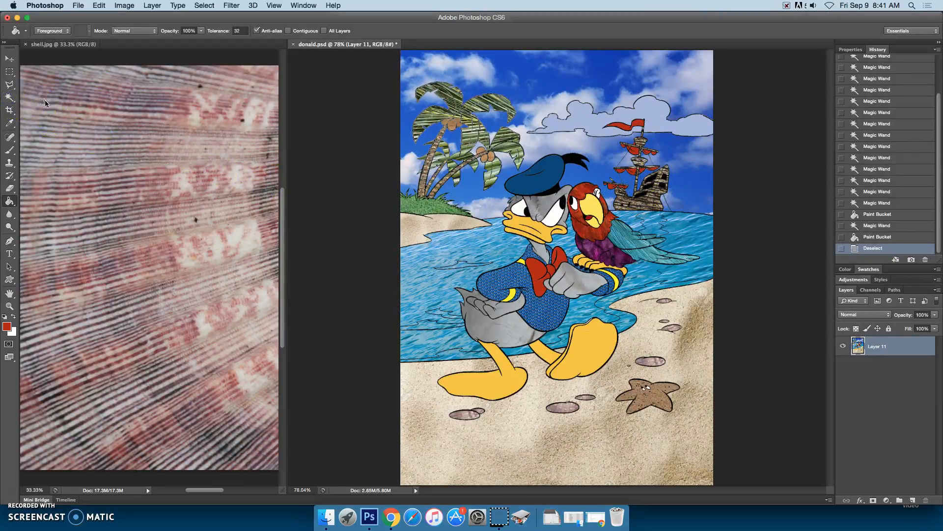
pyautogui.click(8, 99)
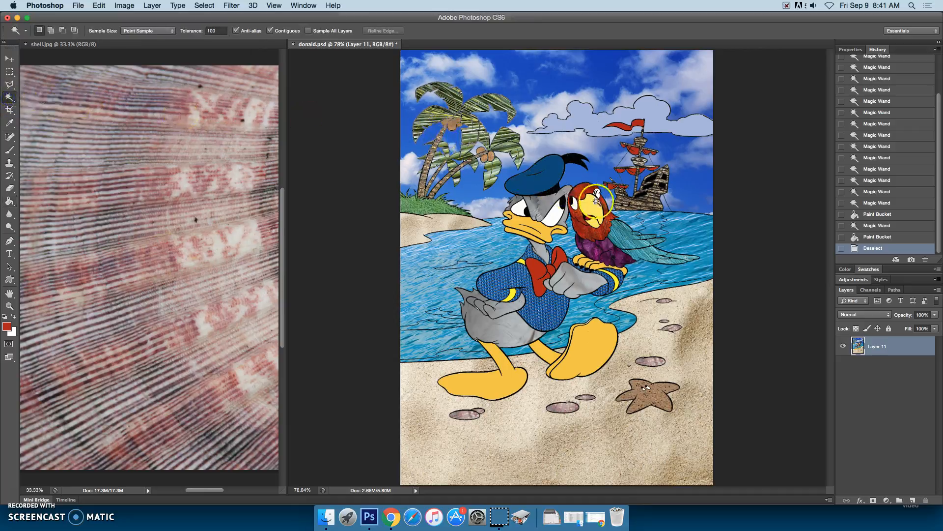
pyautogui.click(587, 215)
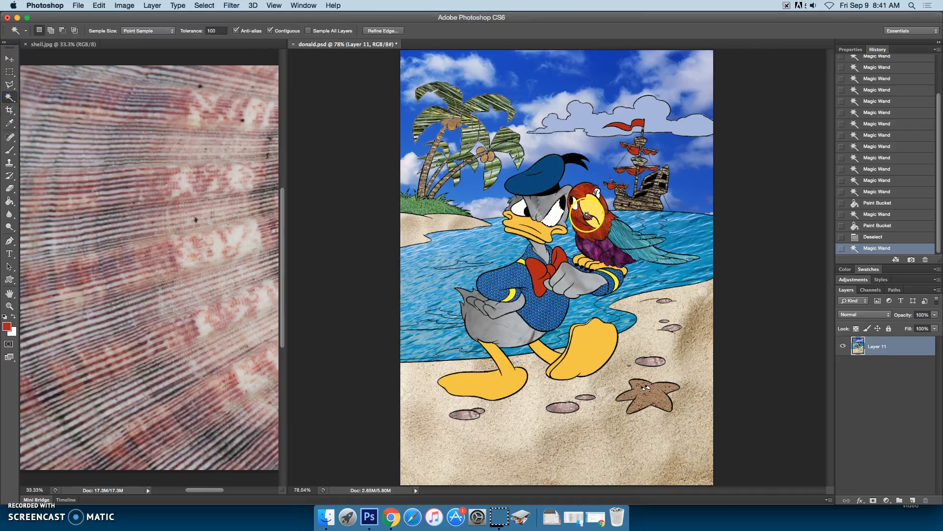
pyautogui.click(10, 201)
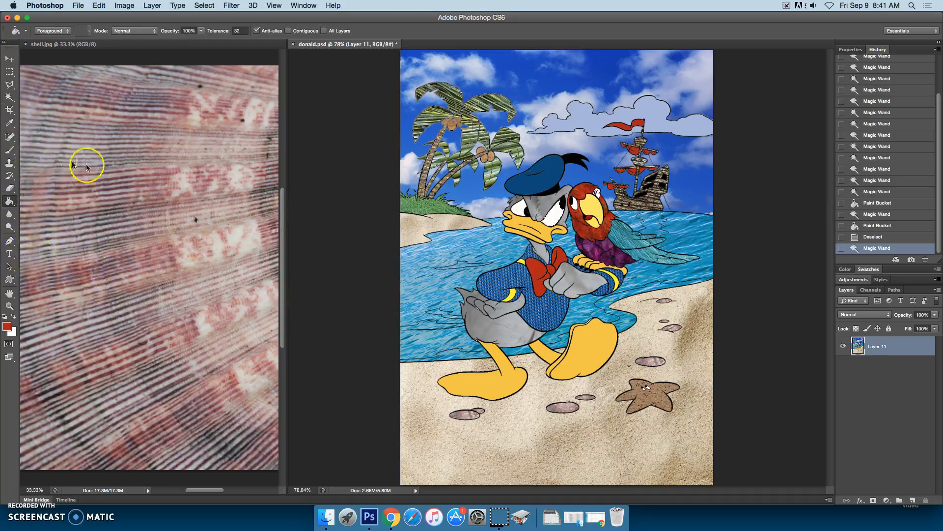
pyautogui.press('super+d')
# Step: Set the foreground color to a reddish brown sampled from the parrot's head feathers with the Eyedropper
pyautogui.press('super+equal')
pyautogui.press('super+equal')
pyautogui.click(10, 126)
pyautogui.moveTo(627, 117); pyautogui.dragTo(683, 108)
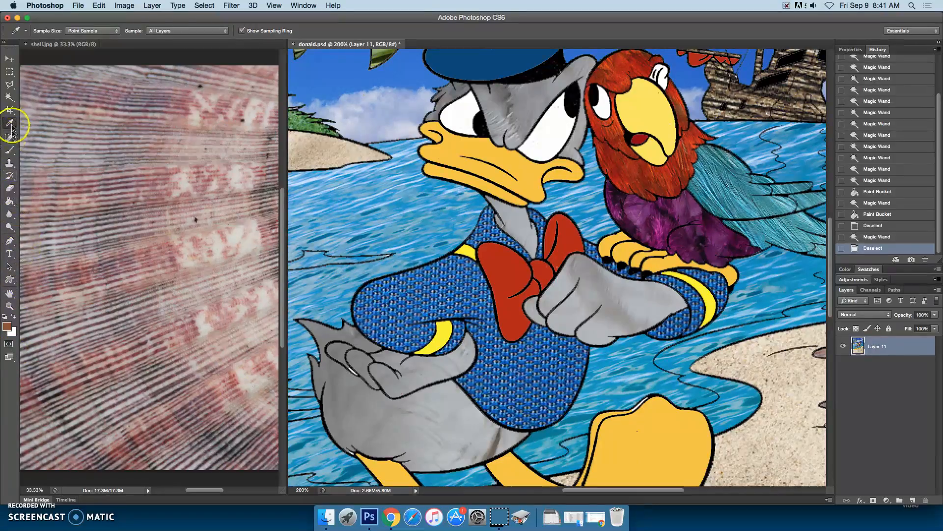
# Step: Select the small white patch on the parrot's head above the beak with the Magic Wand, fill it with the reddish brown and deselect
pyautogui.click(10, 99)
pyautogui.click(664, 83)
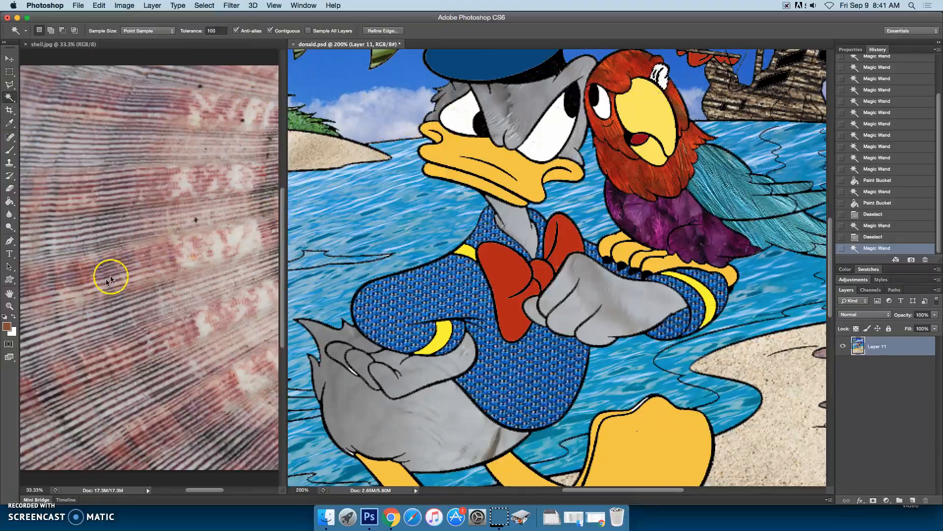
pyautogui.click(9, 201)
pyautogui.click(660, 74)
pyautogui.press('super+d')
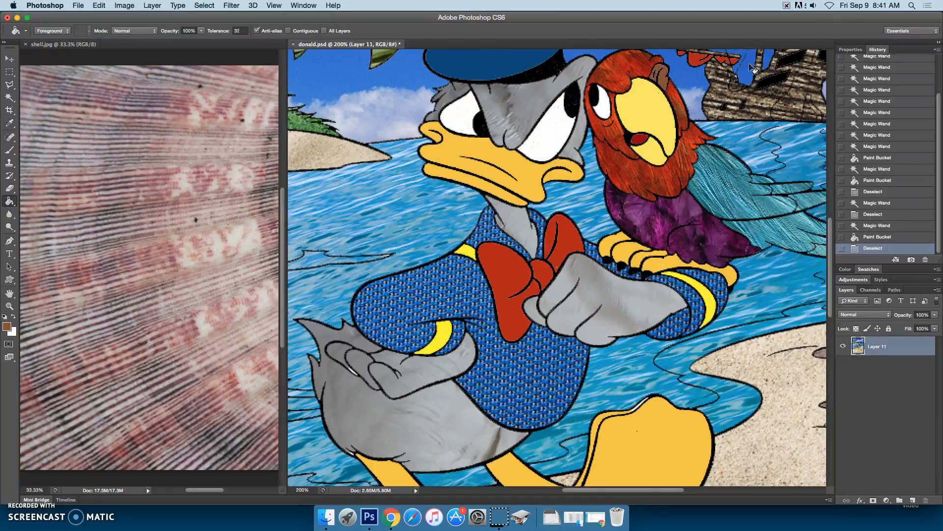
pyautogui.press('super+0')
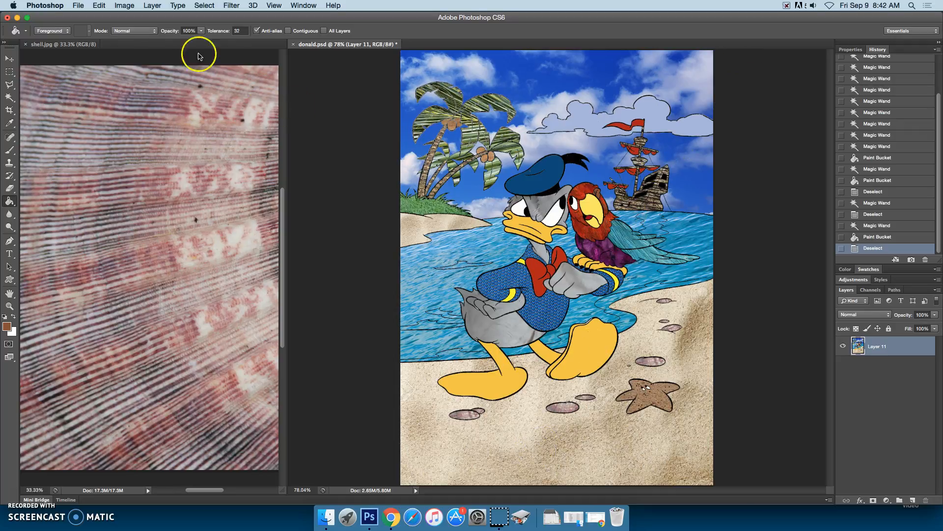
# Step: Save the document in Photoshop format in the Desktop's photoshop folder, named 1_, the surname and _coloring_page
pyautogui.click(78, 6)
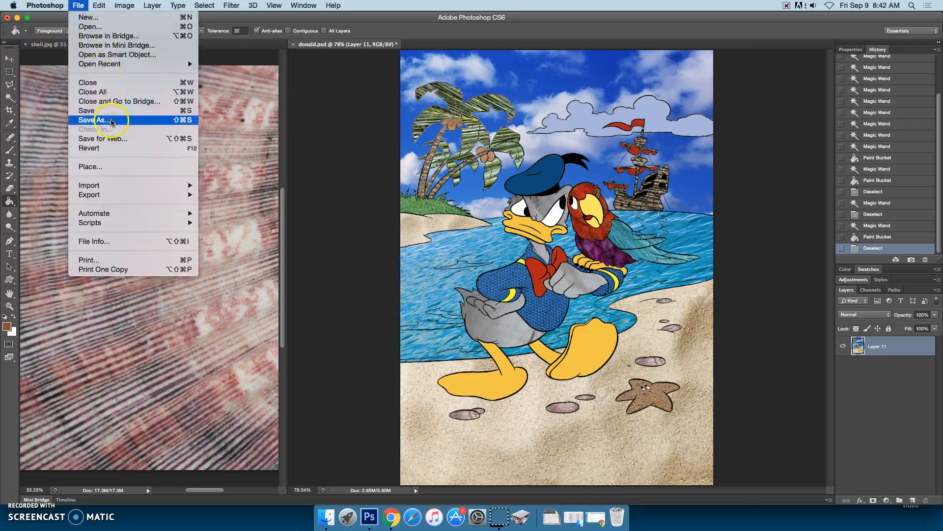
pyautogui.click(120, 119)
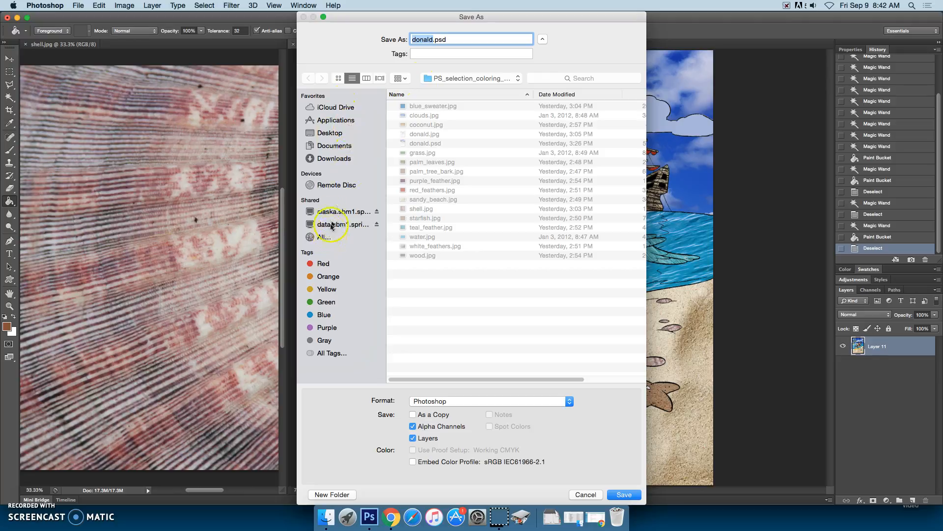
pyautogui.click(331, 135)
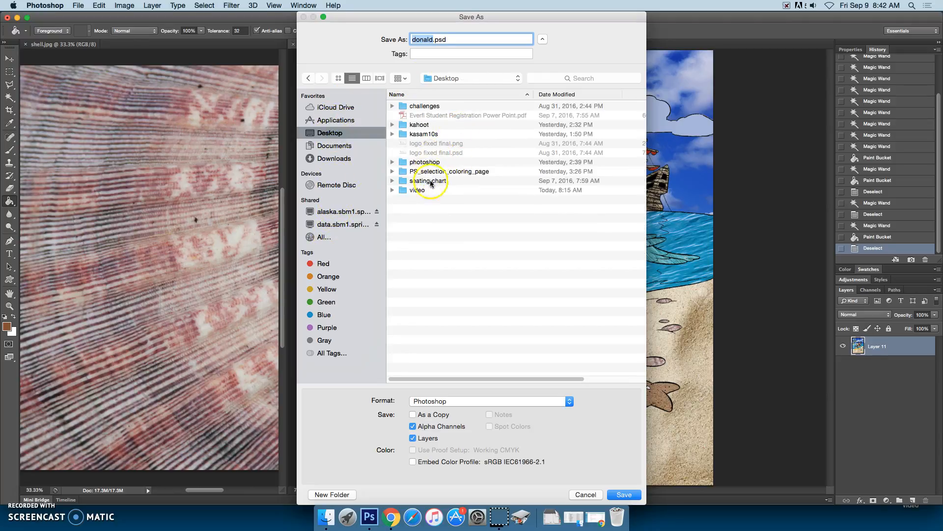
pyautogui.click(431, 162)
pyautogui.doubleClick(431, 163)
pyautogui.click(419, 37)
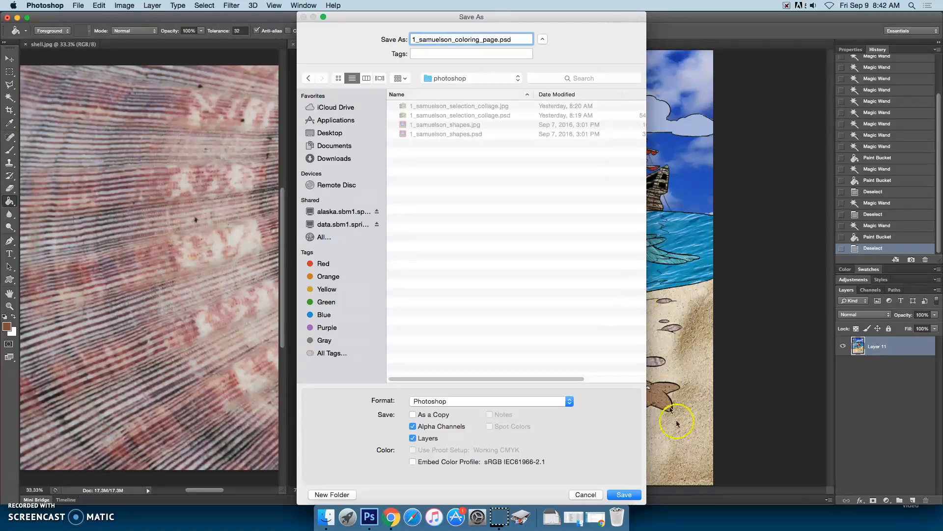
pyautogui.click(624, 494)
pyautogui.click(566, 211)
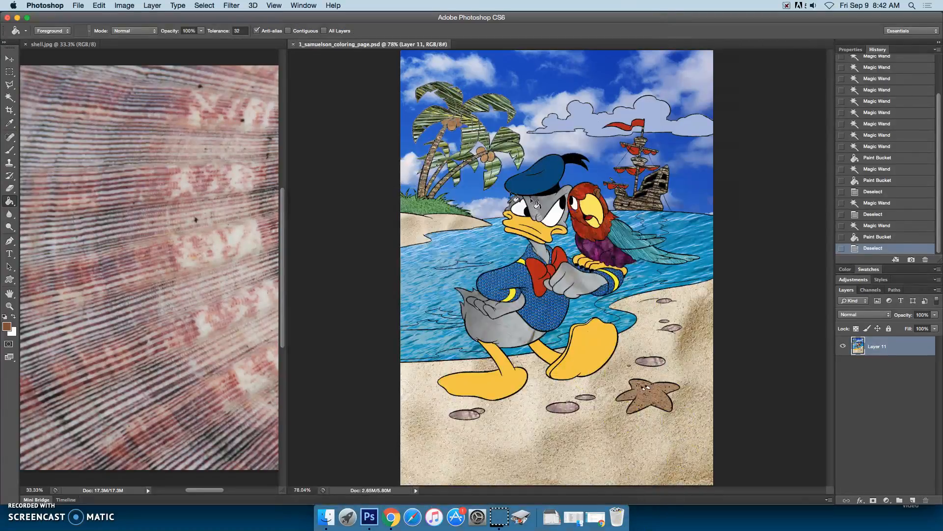
# Step: Save a JPEG copy of the coloring page under the same name in the photoshop folder, accepting the JPEG options
pyautogui.click(78, 6)
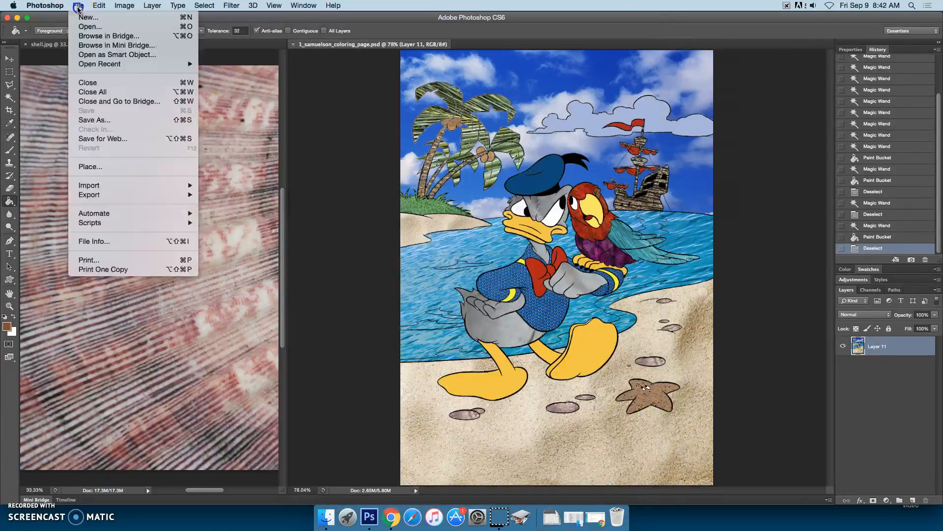
pyautogui.click(120, 120)
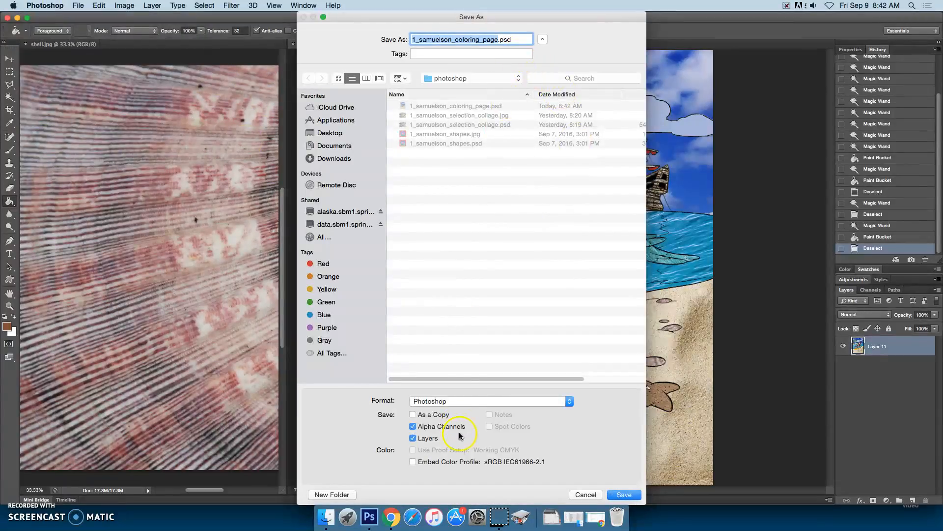
pyautogui.click(455, 401)
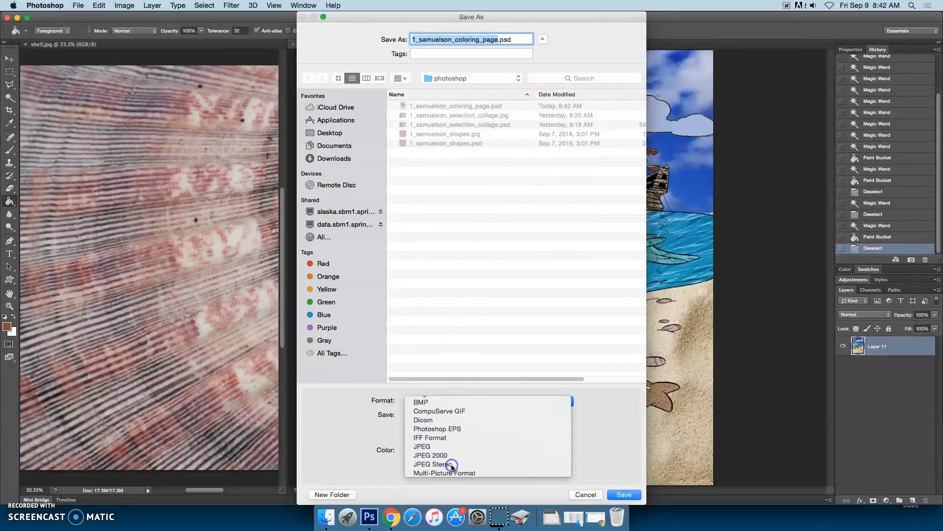
pyautogui.click(451, 464)
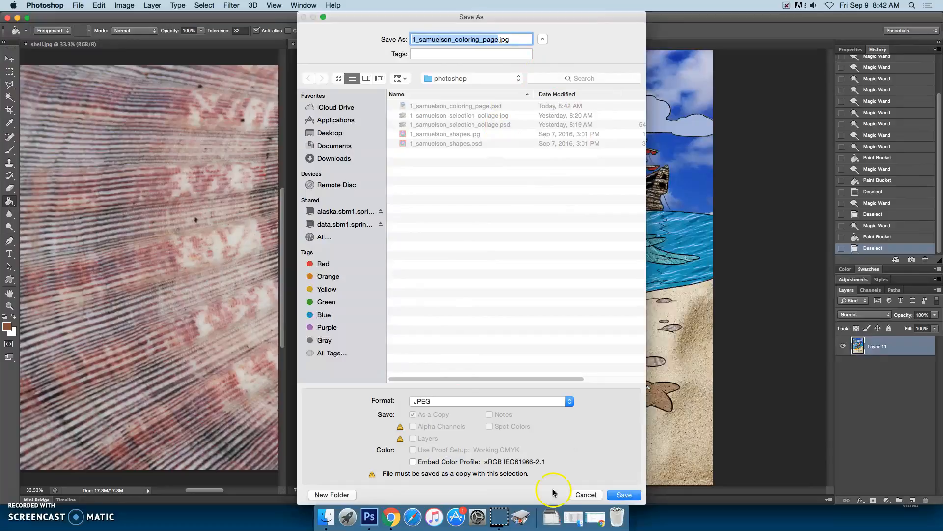
pyautogui.click(624, 494)
pyautogui.click(474, 183)
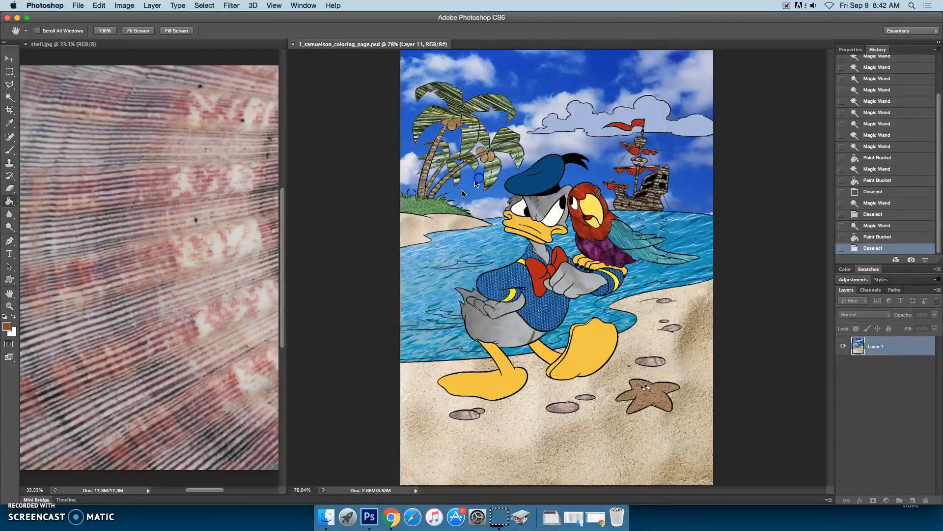